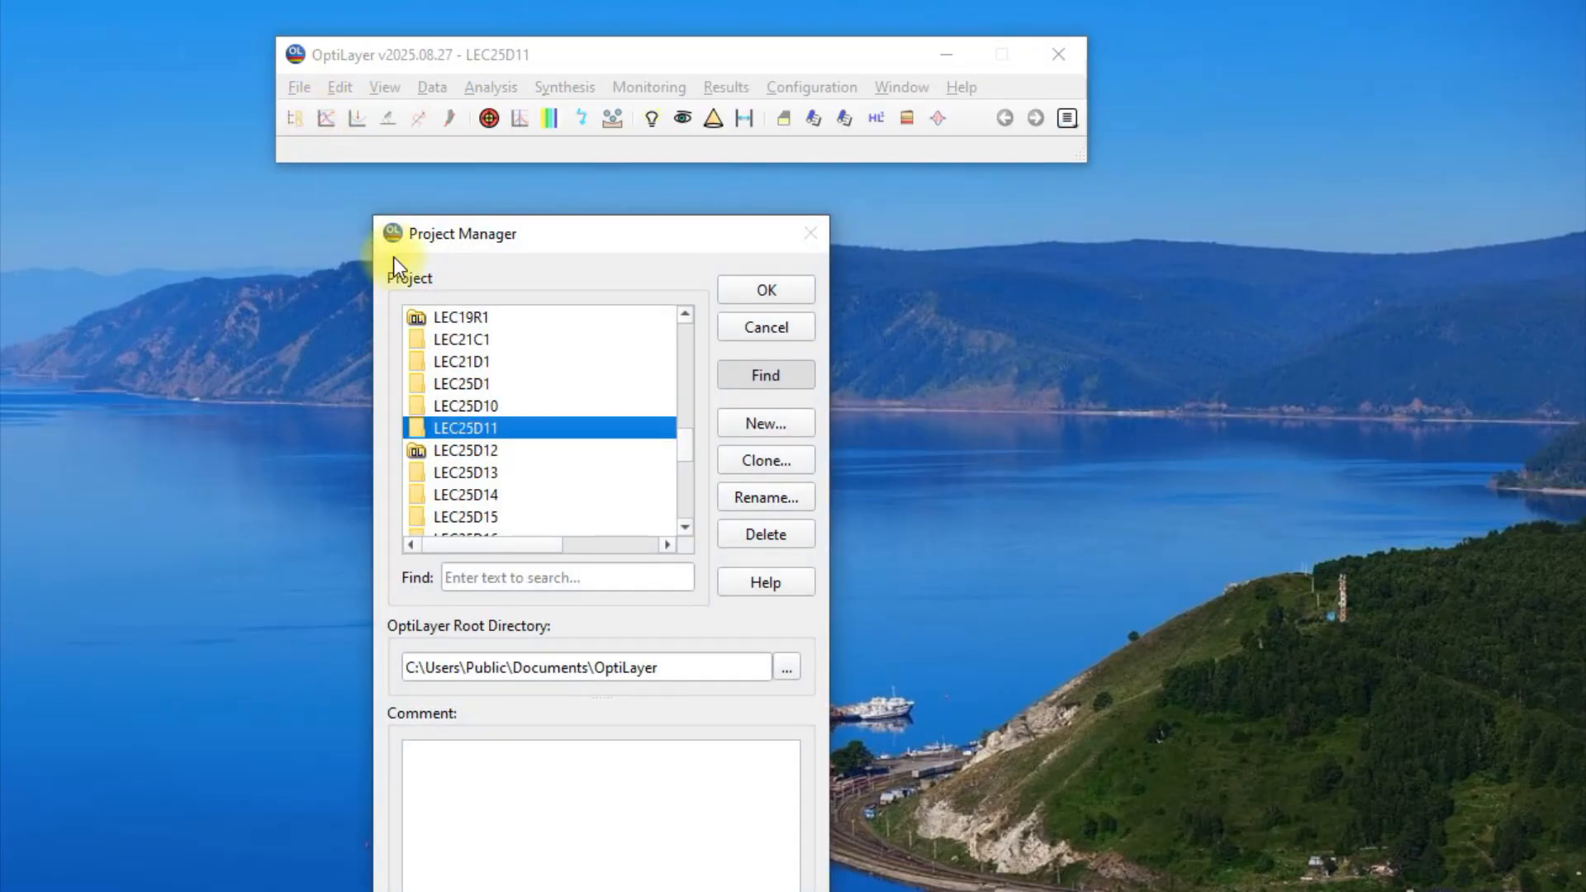
Open the project LEC25D15 and load the Polycarbonate substrate from the database.
click(462, 517)
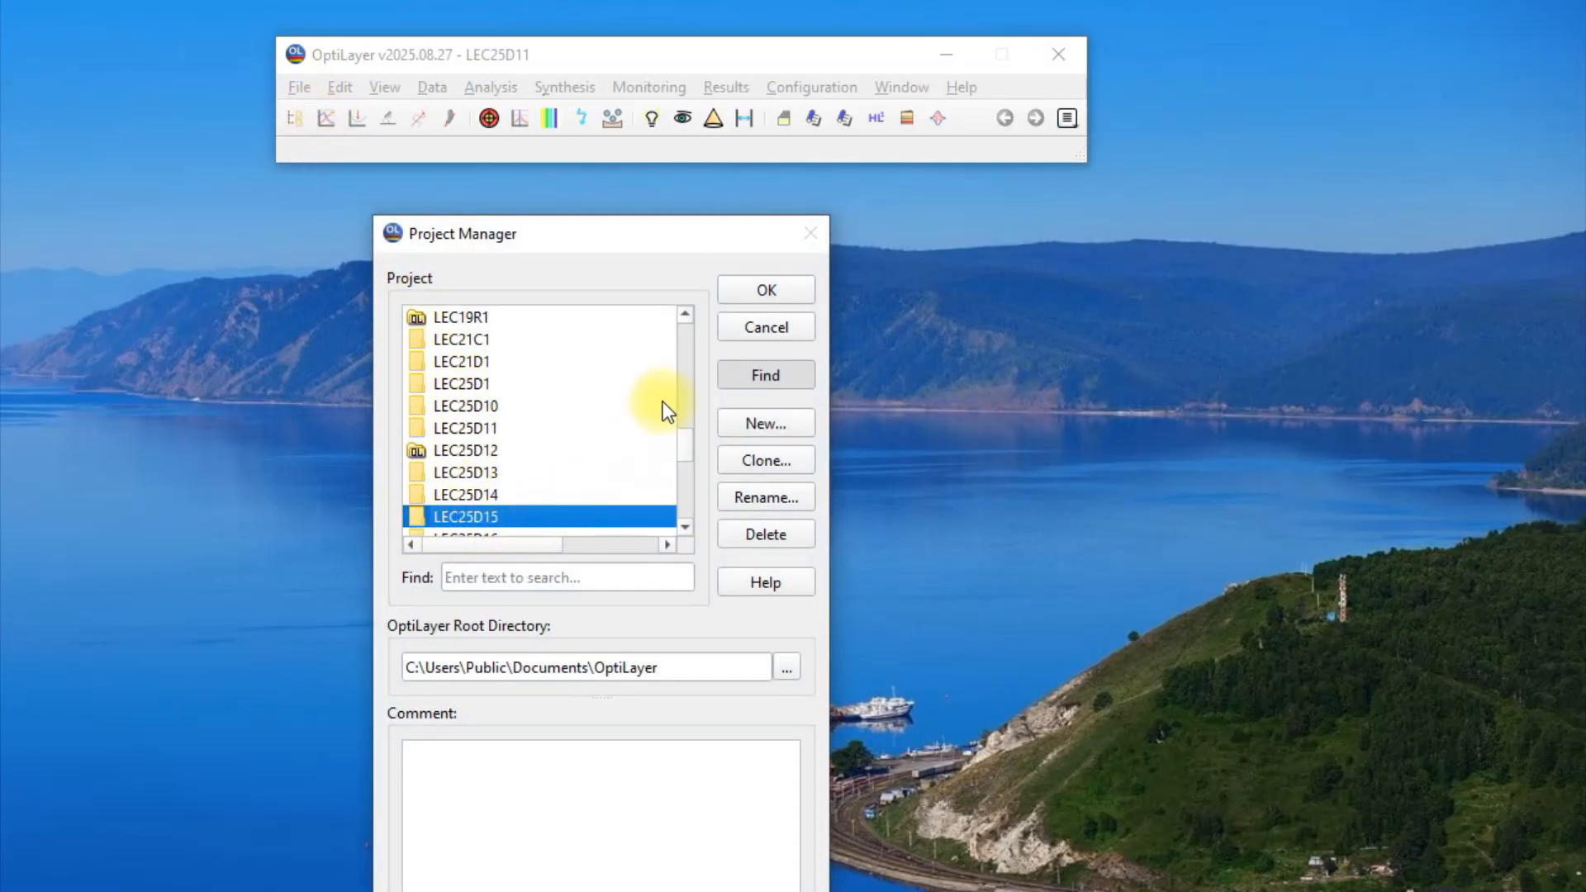
click(752, 290)
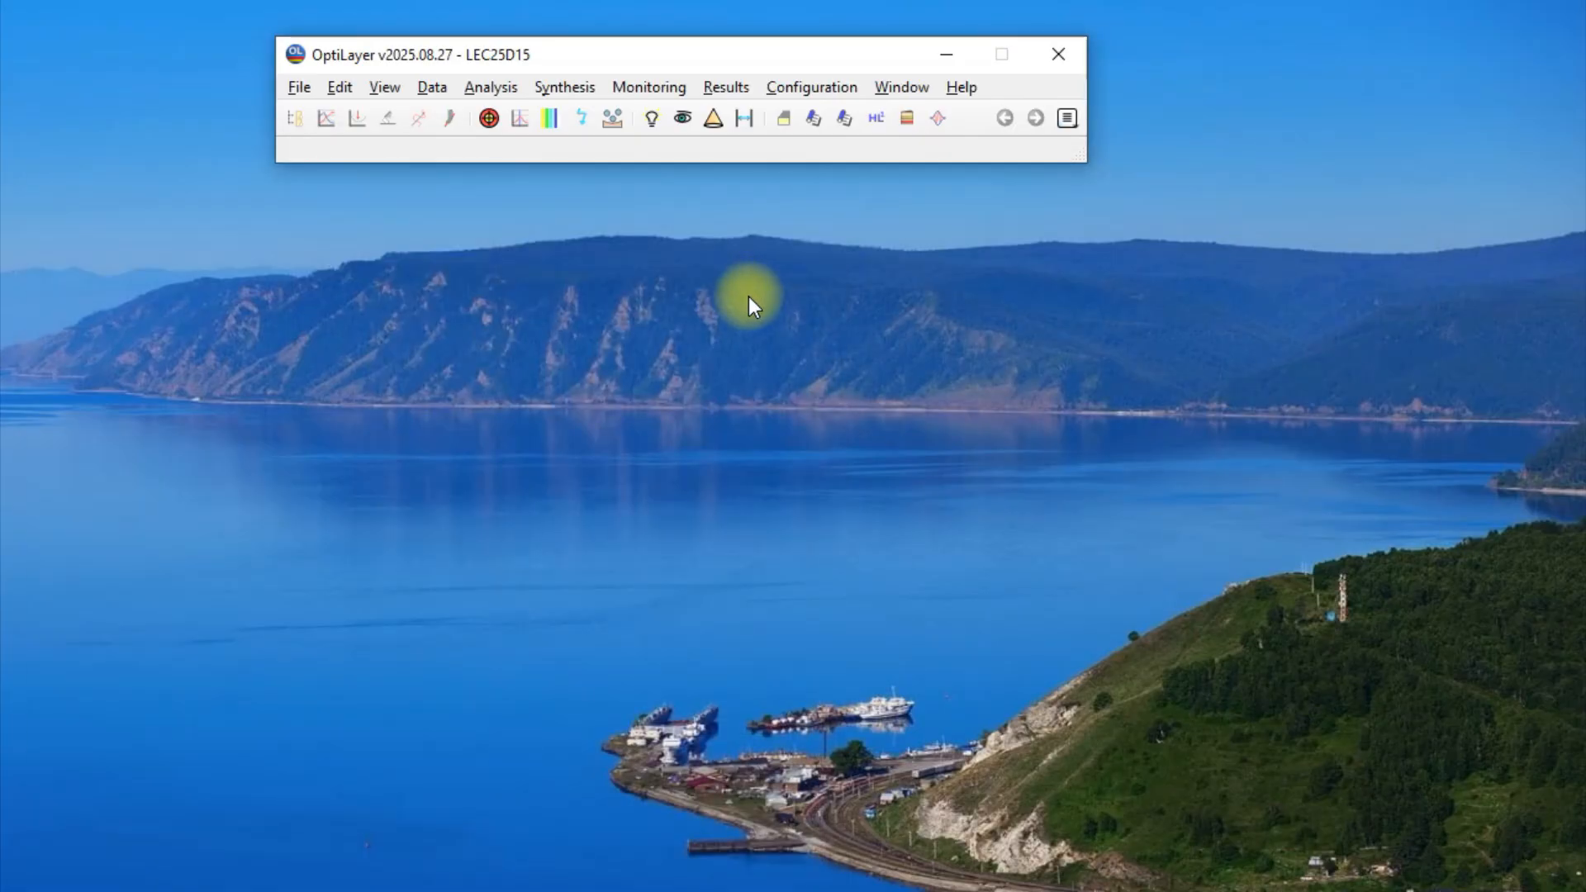
click(438, 86)
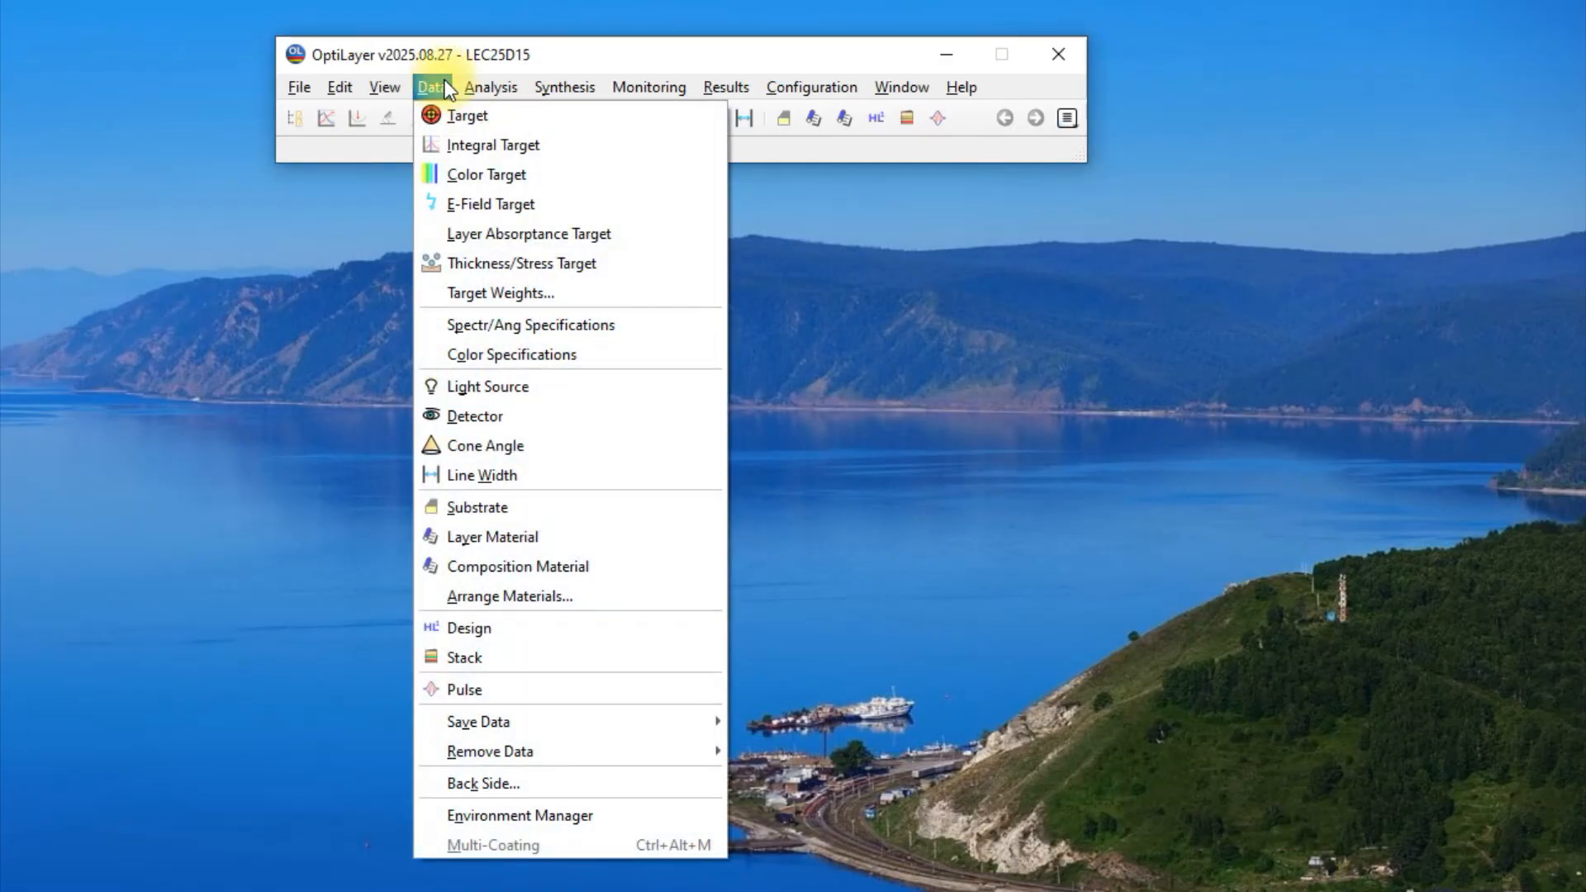
click(608, 504)
click(766, 279)
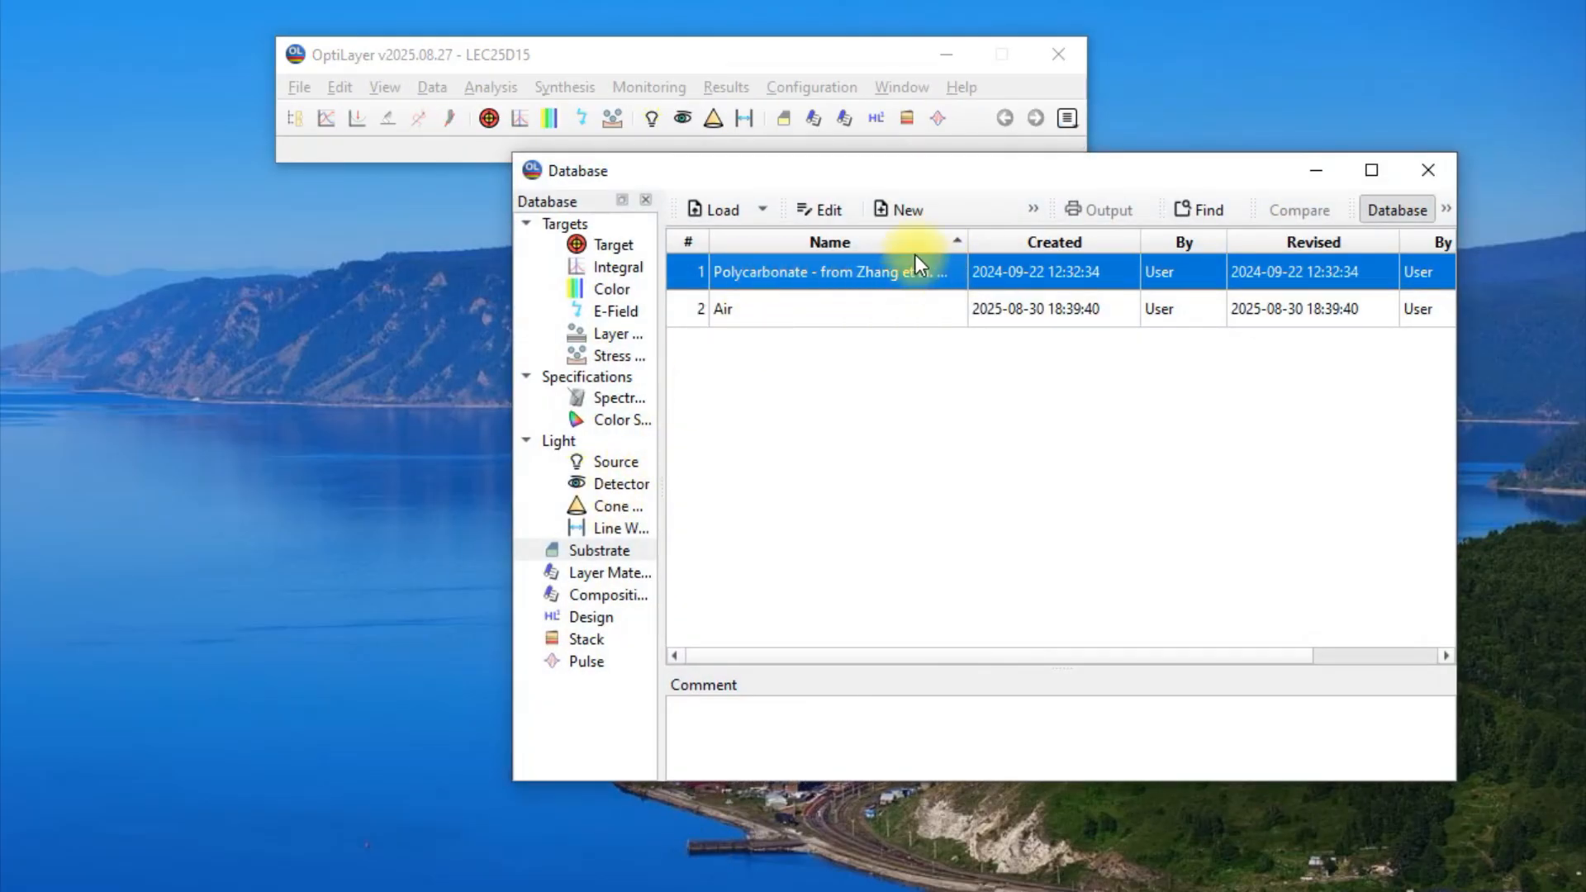
click(724, 208)
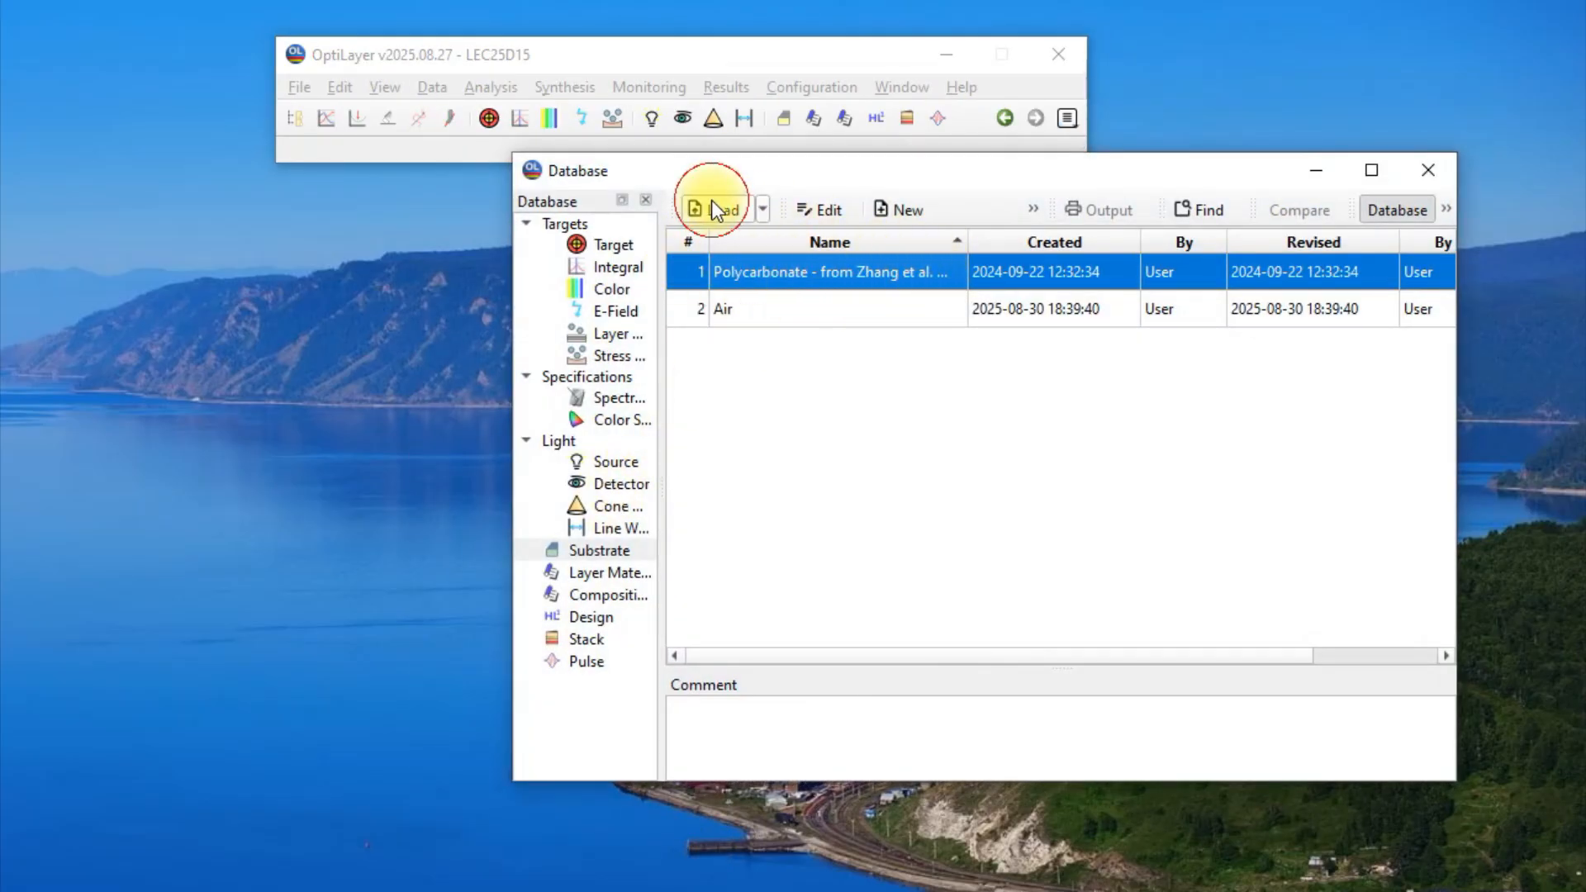
Load the layer materials N2O5_r_vuv (150-800nm, RIT) and SiO2 (150-800nm, RIT).
click(612, 572)
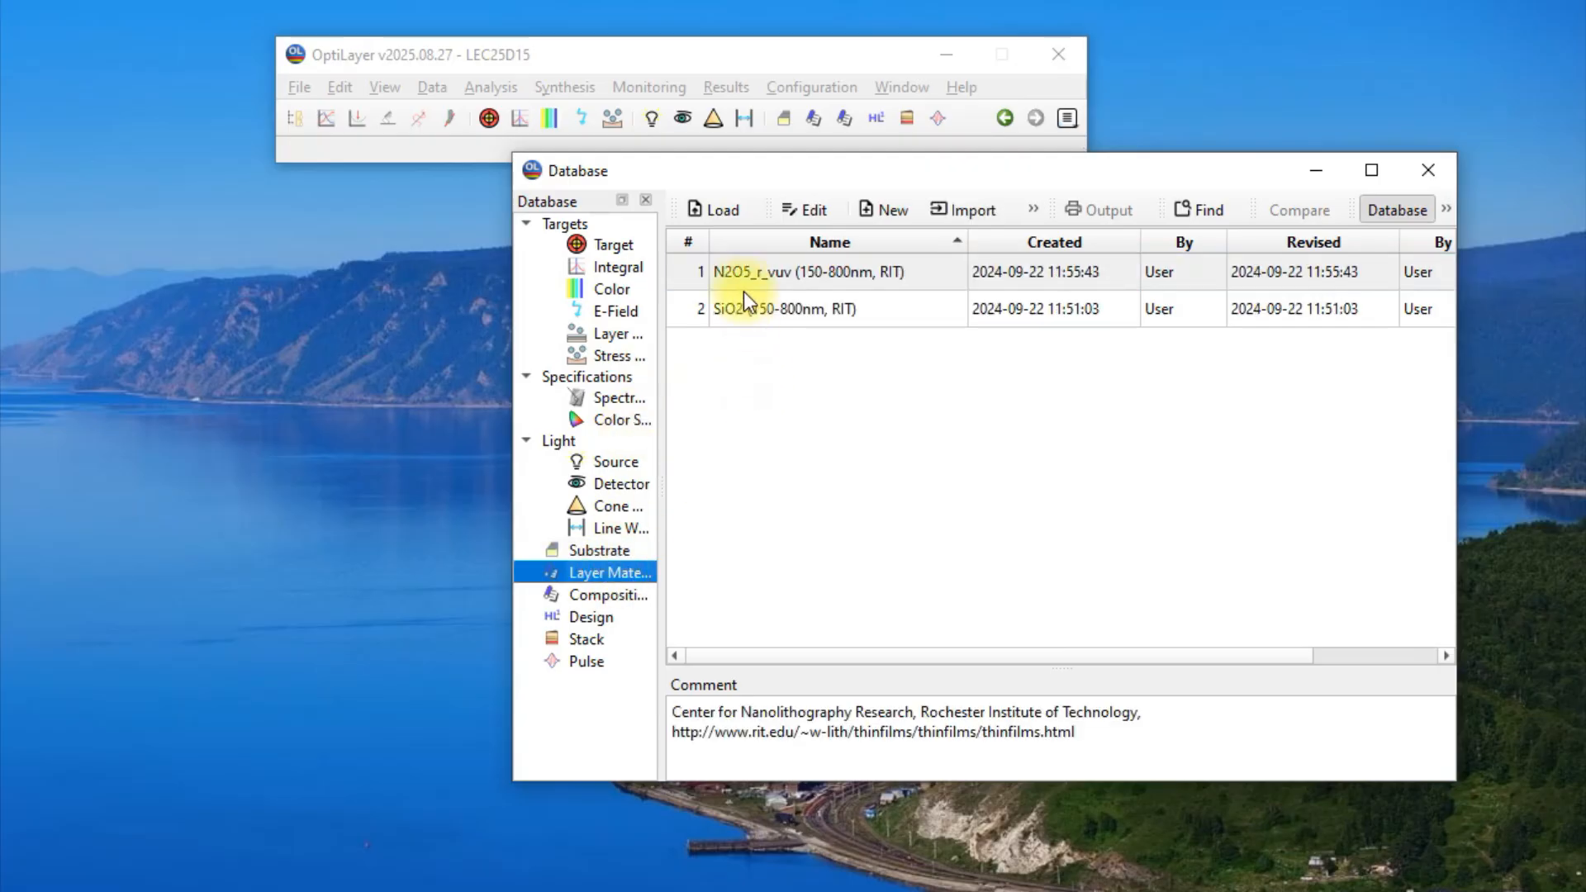
click(781, 279)
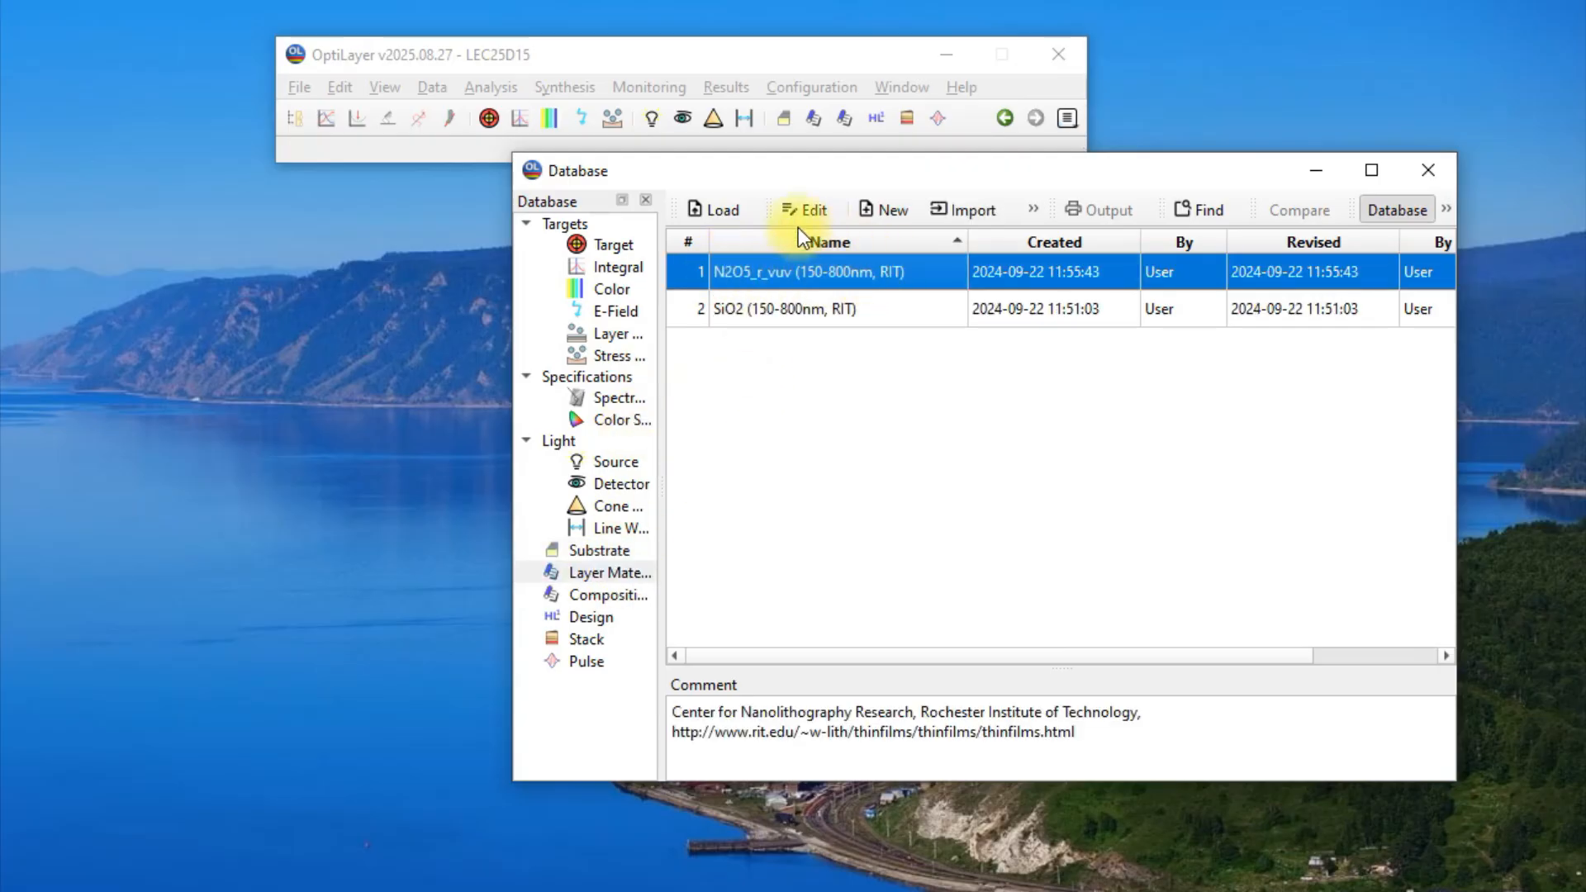
click(731, 310)
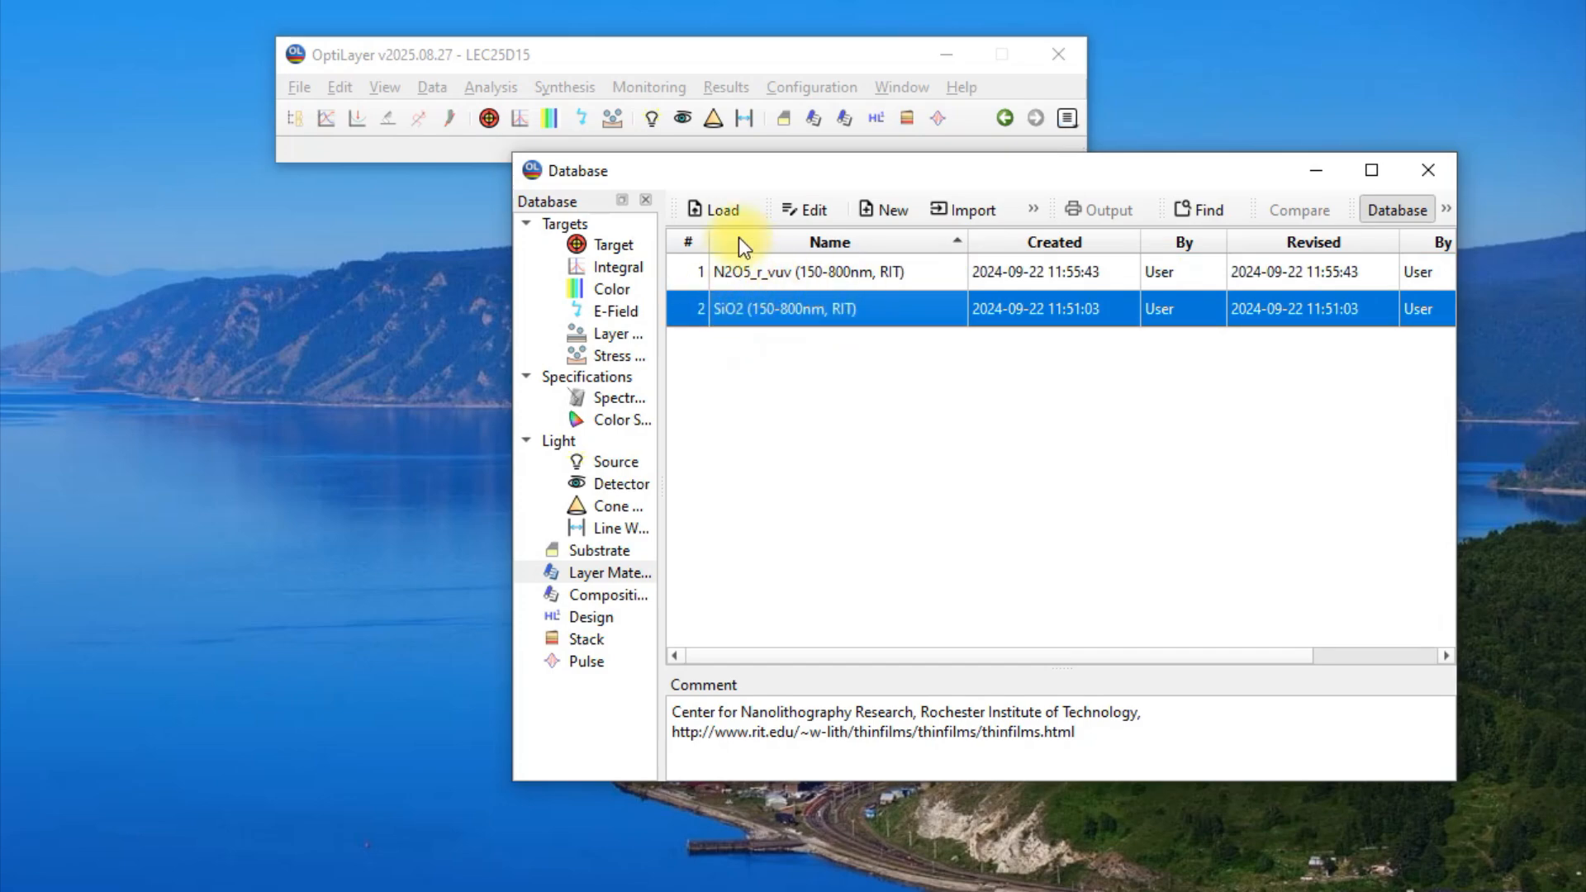
Load the target "AR at 380-780 nm, 0-45 degree" and the design "6-layer AR".
click(615, 244)
click(709, 272)
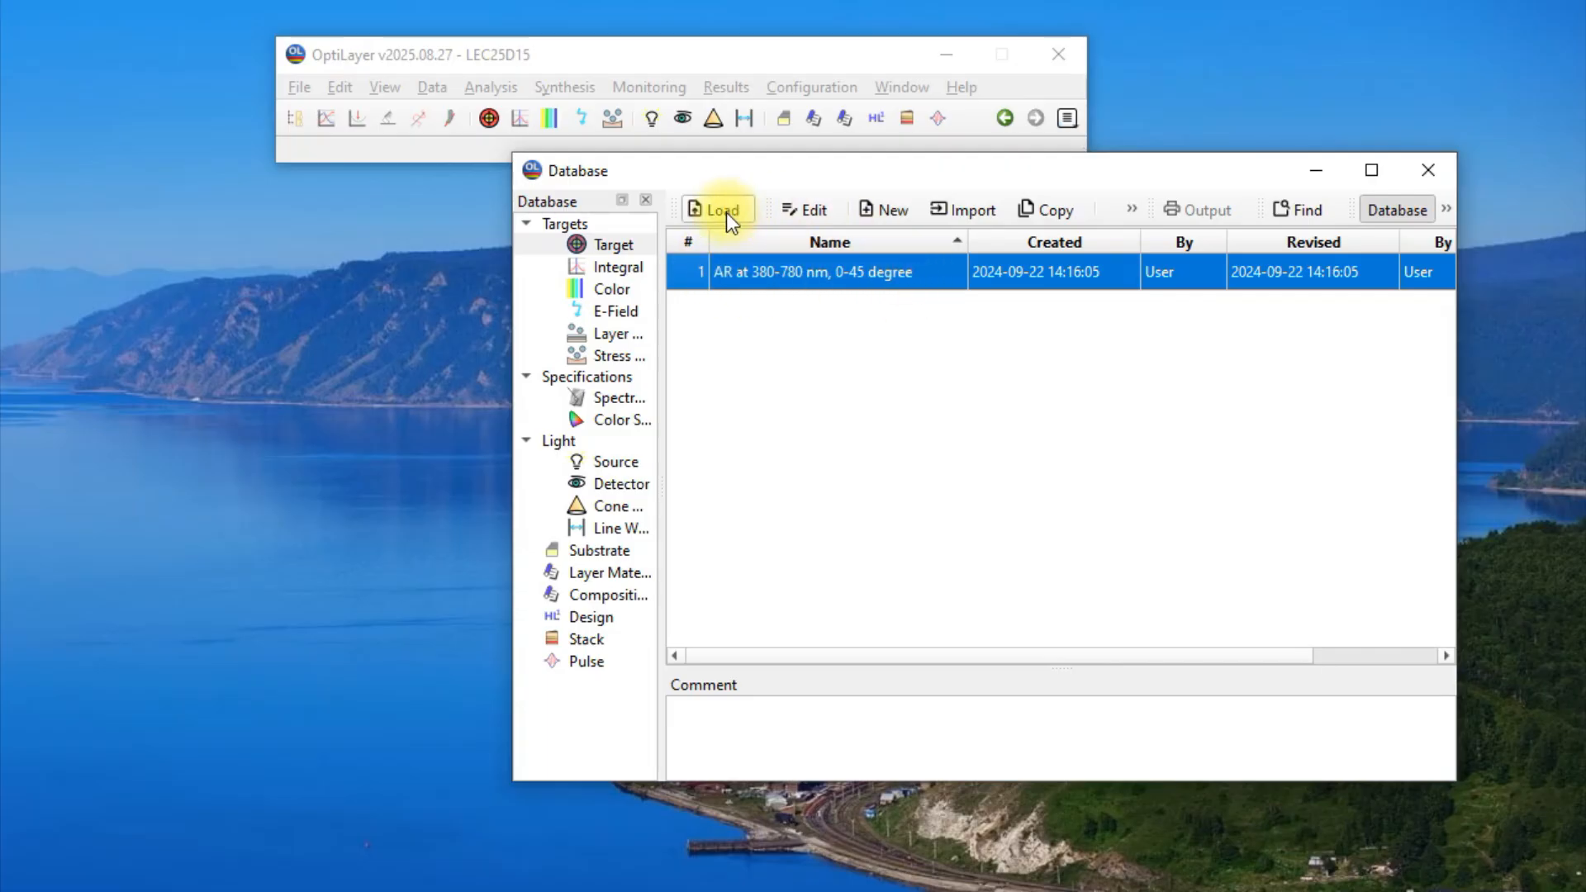
click(597, 616)
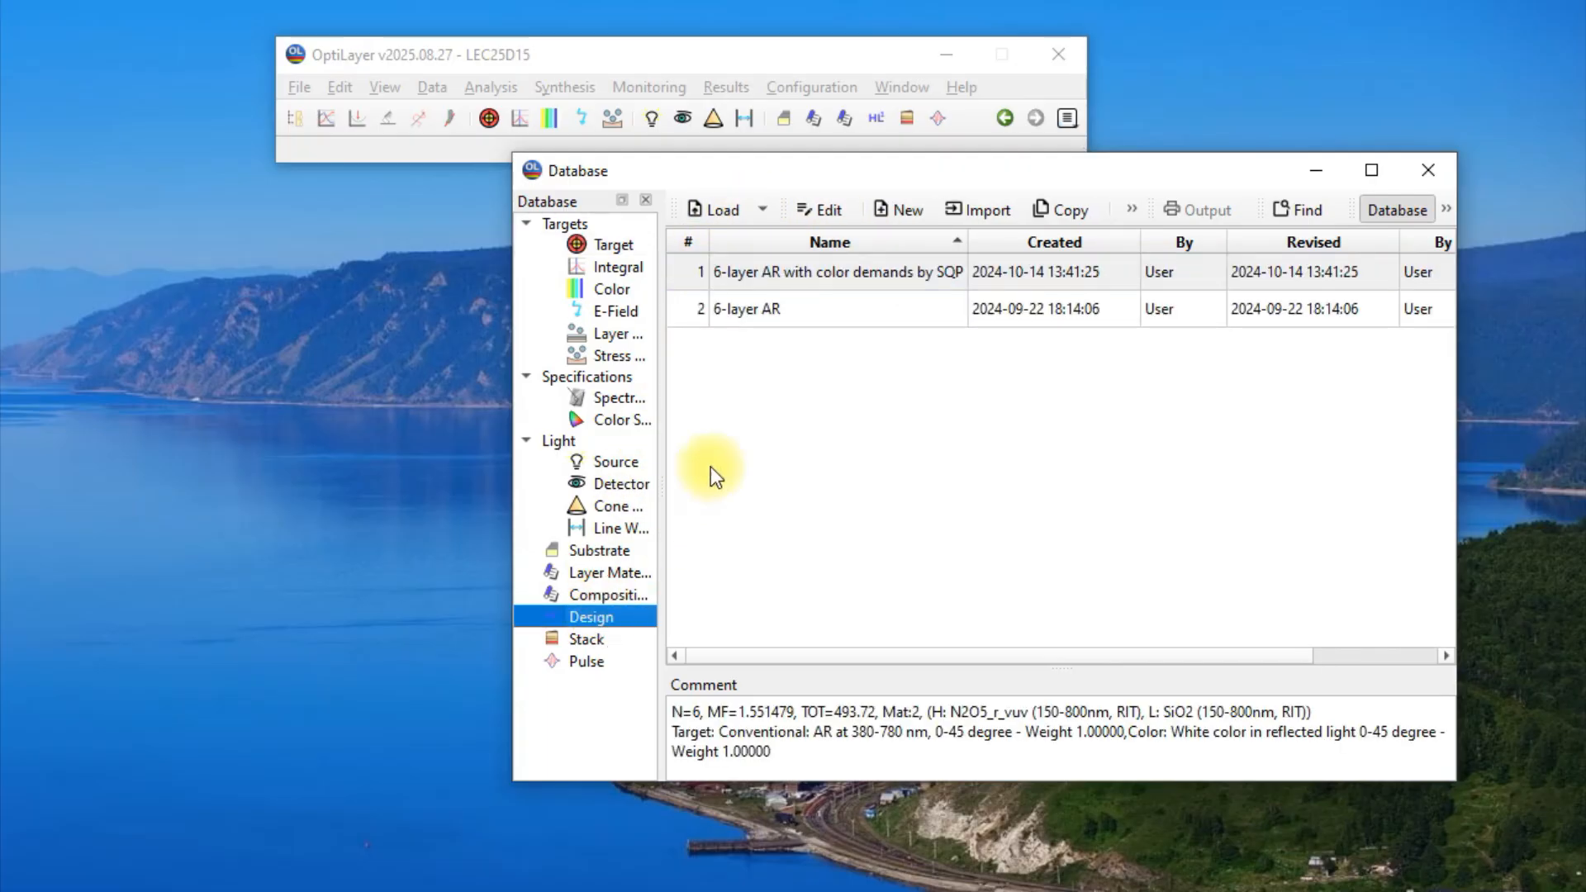
click(756, 327)
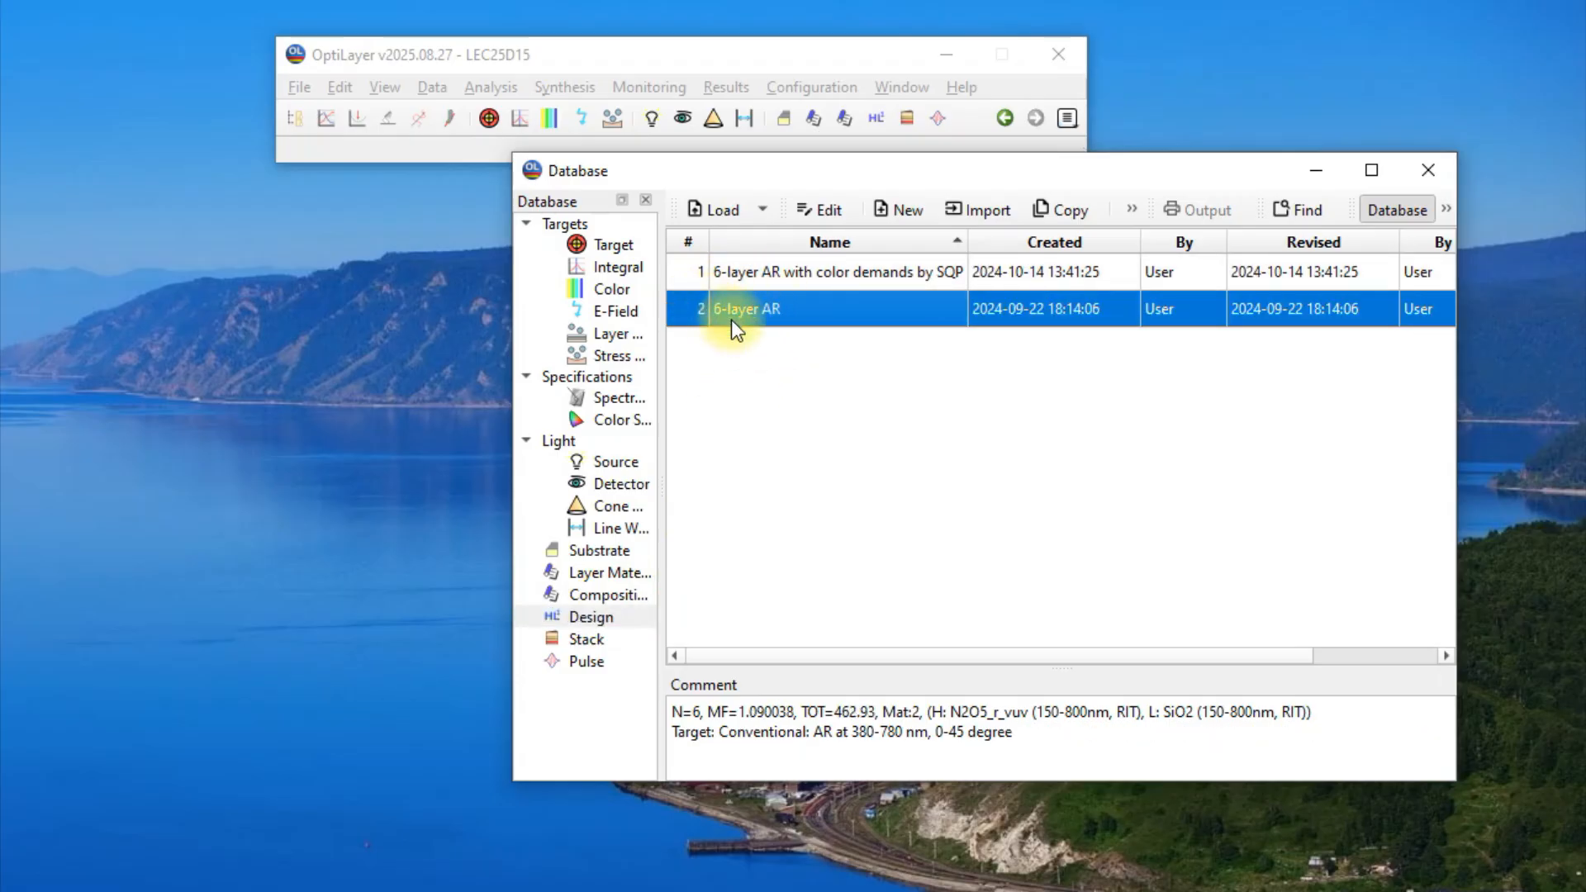
click(719, 212)
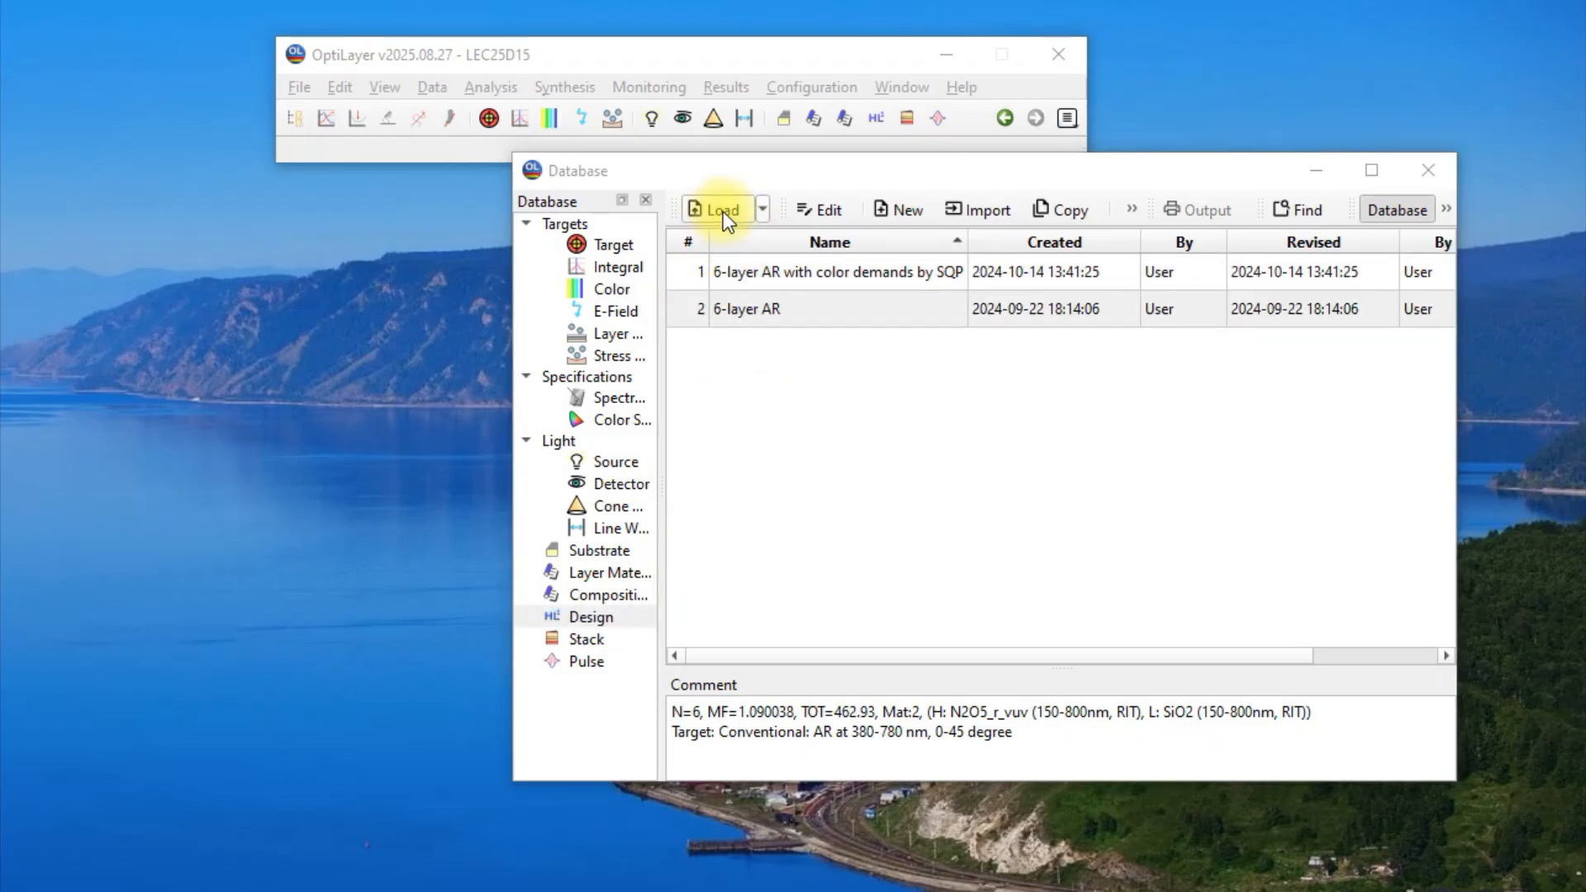
Examine the AR target's spectral data at the 0°, 20°, 30°, 40° and 45° incident angles, then close it.
click(617, 245)
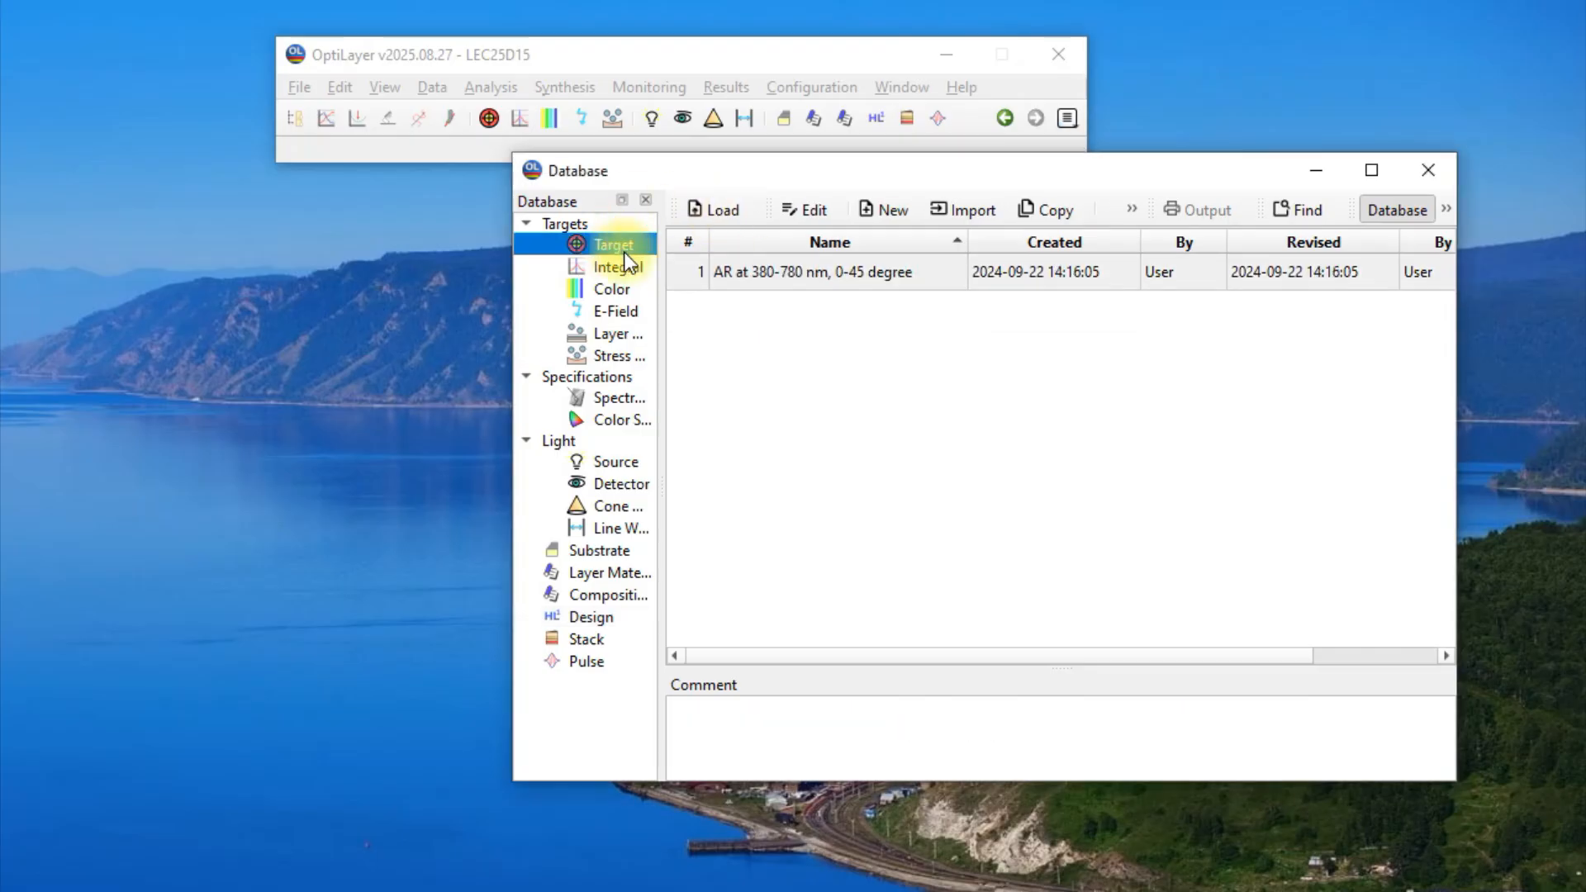
click(724, 272)
click(799, 213)
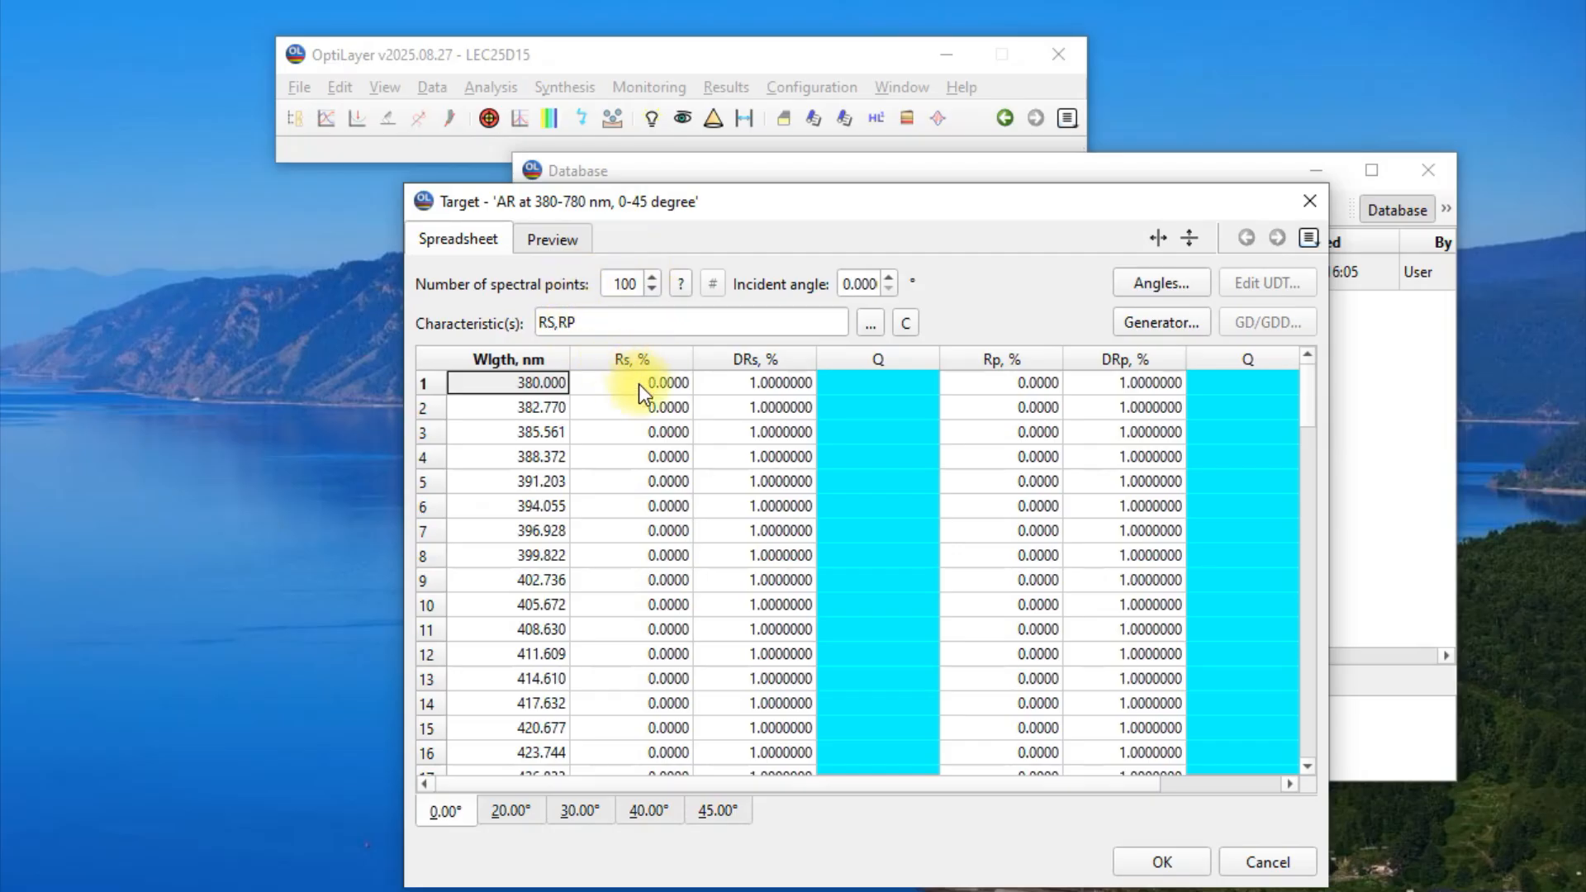
click(511, 811)
click(579, 811)
click(649, 811)
click(701, 818)
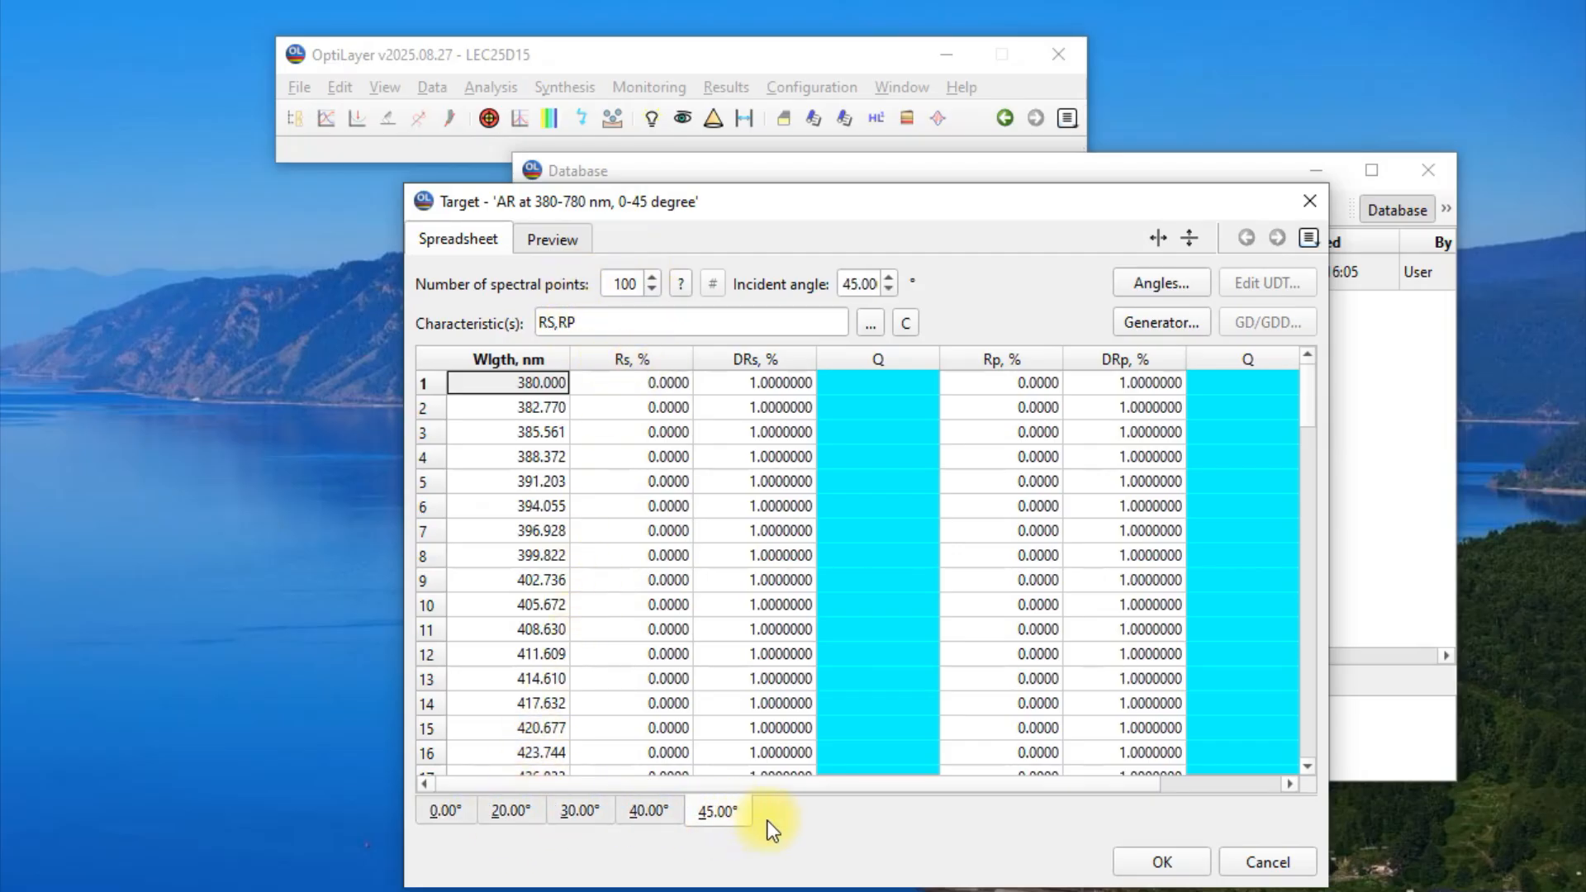
click(1155, 864)
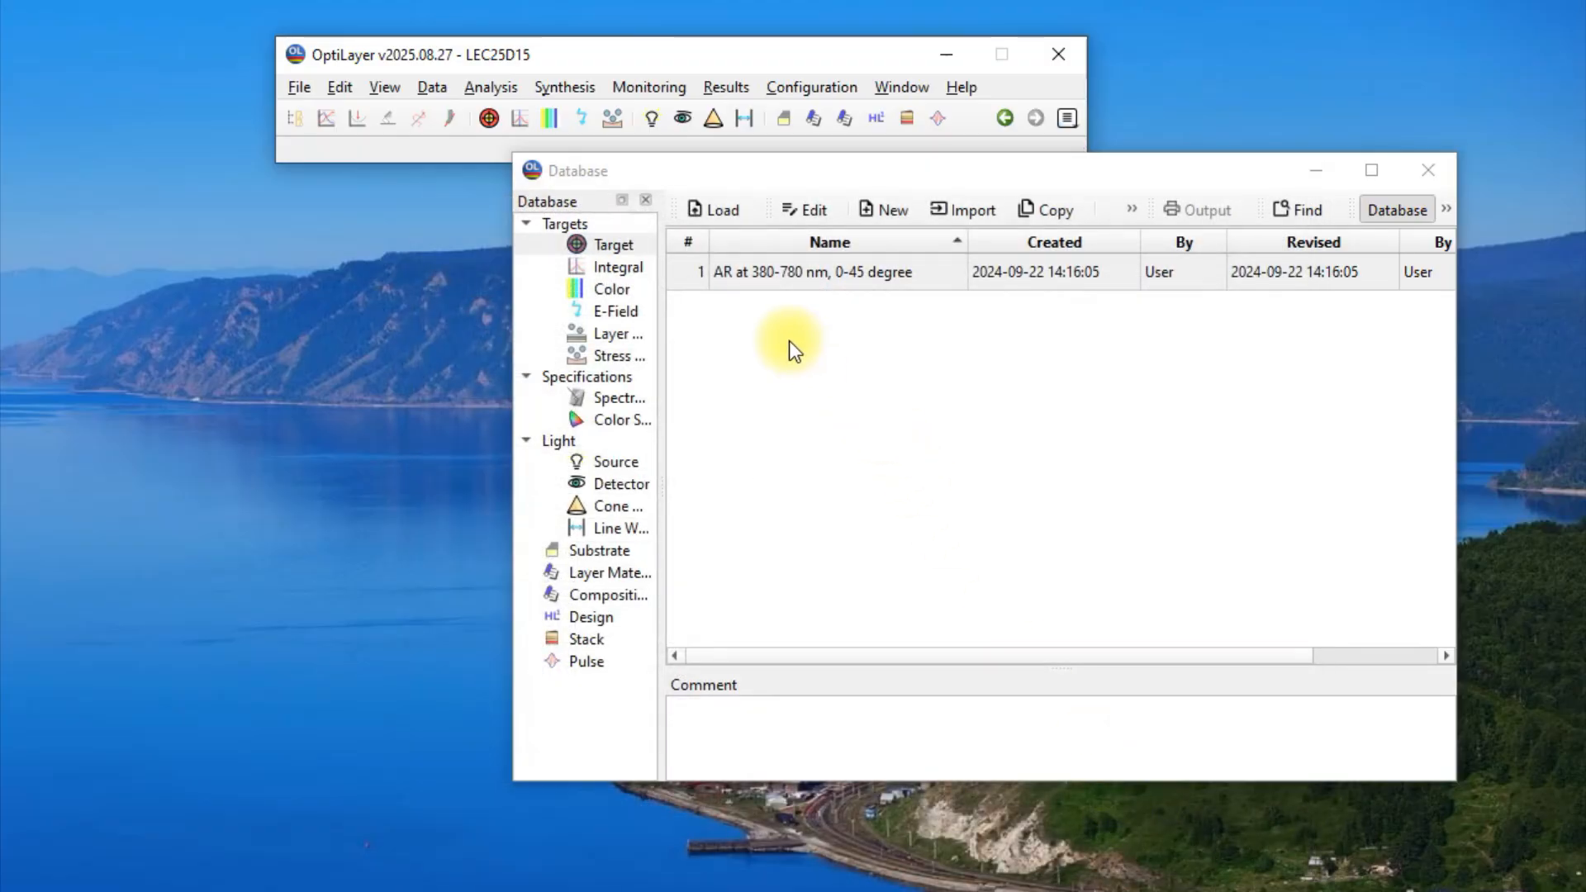
Plot the spectral characteristics of the 6-layer AR design and set the T,R axis maximum to 10%.
click(503, 88)
click(535, 112)
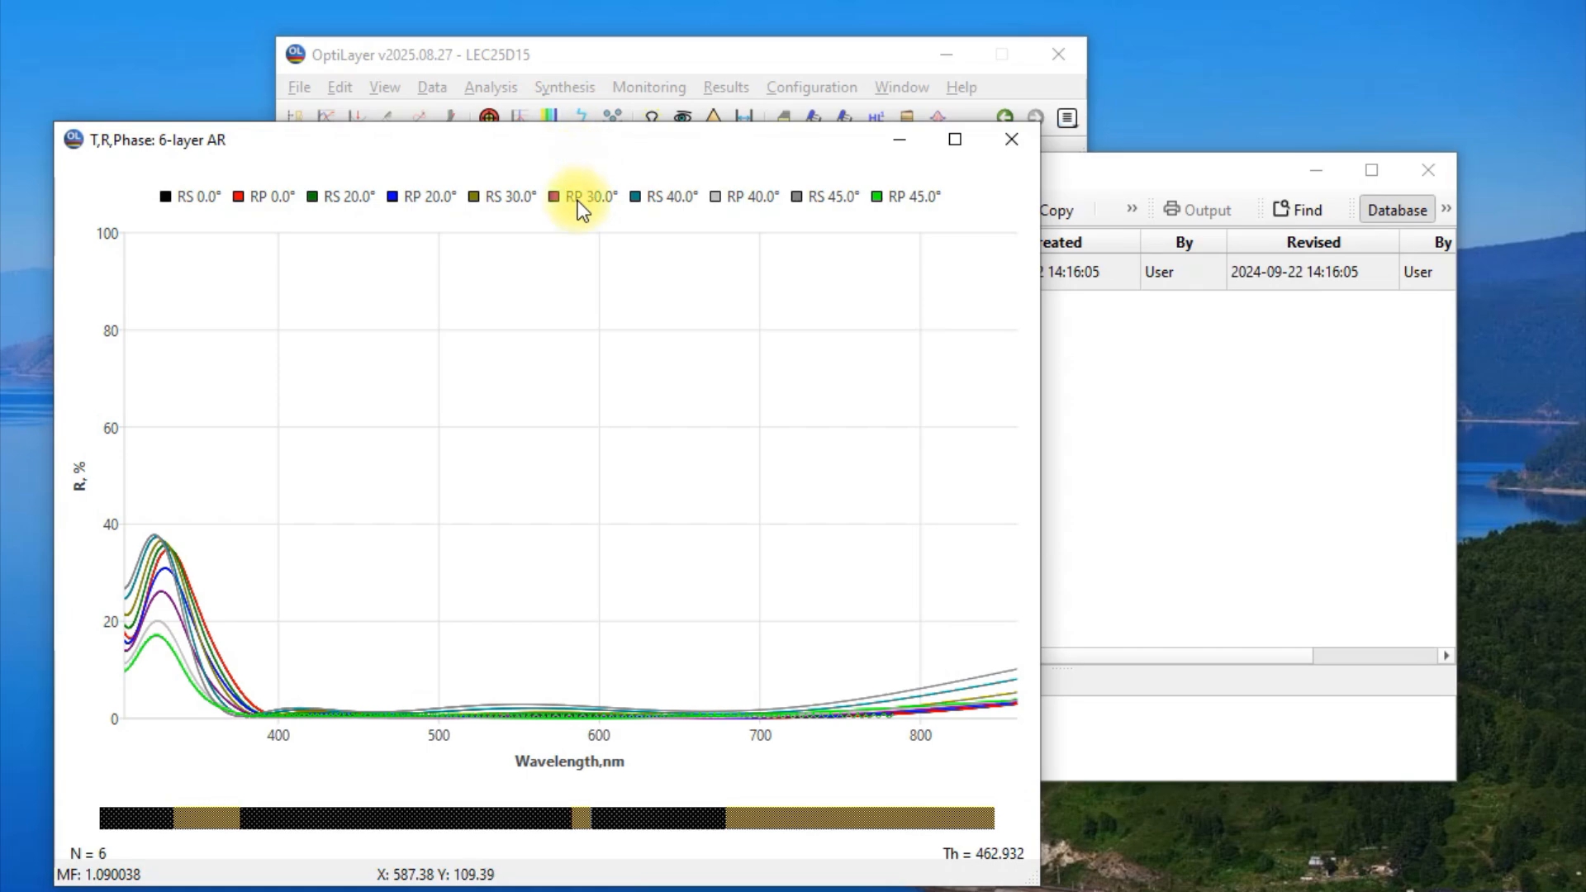
right_click(96, 585)
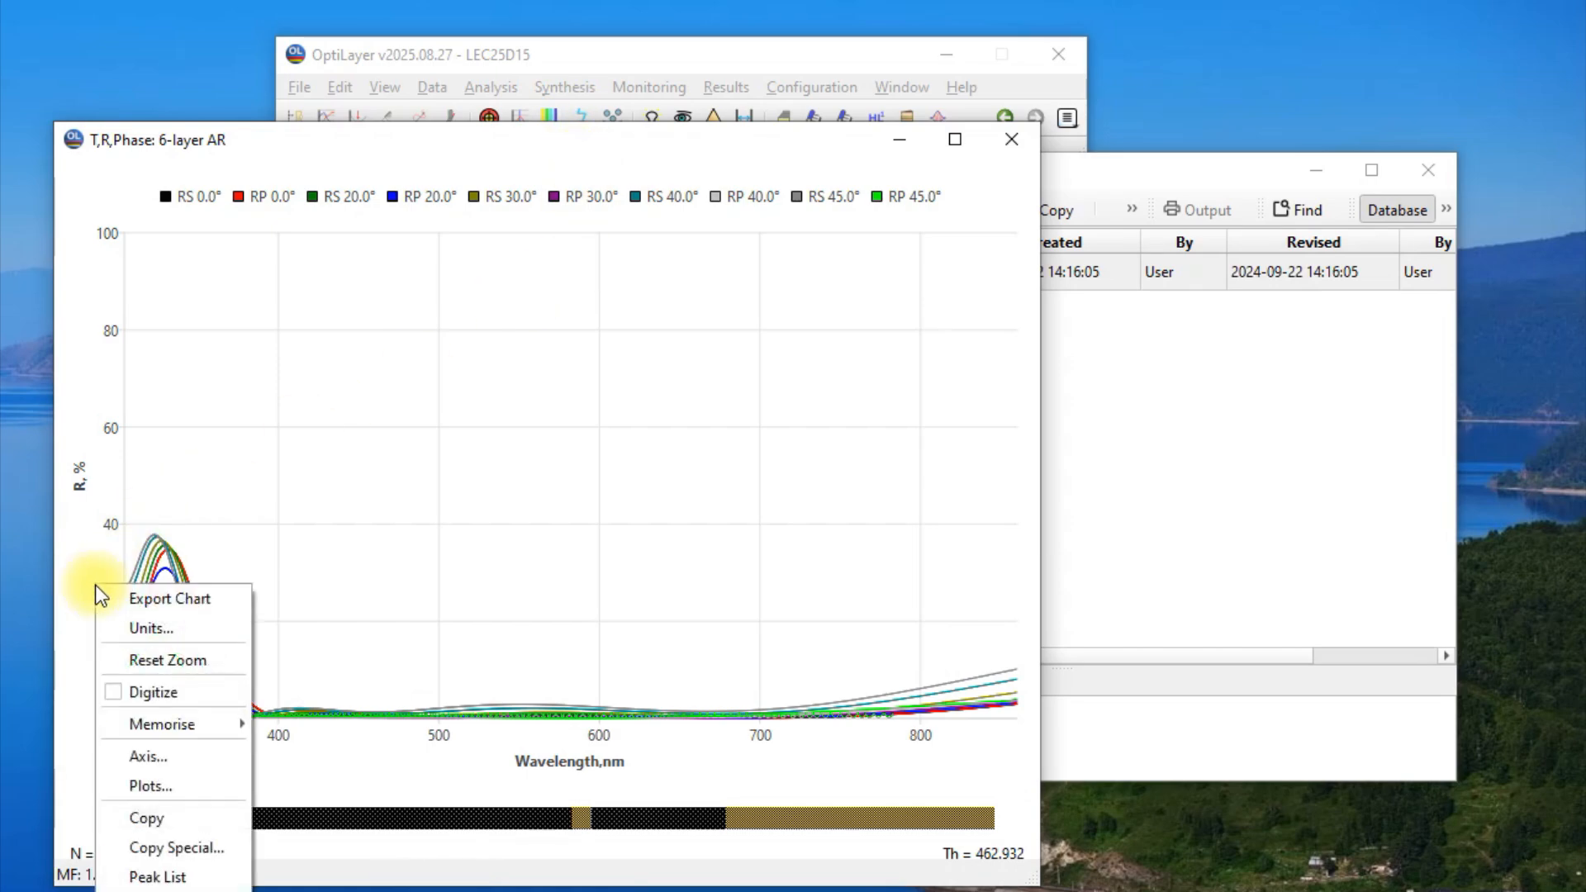
click(162, 756)
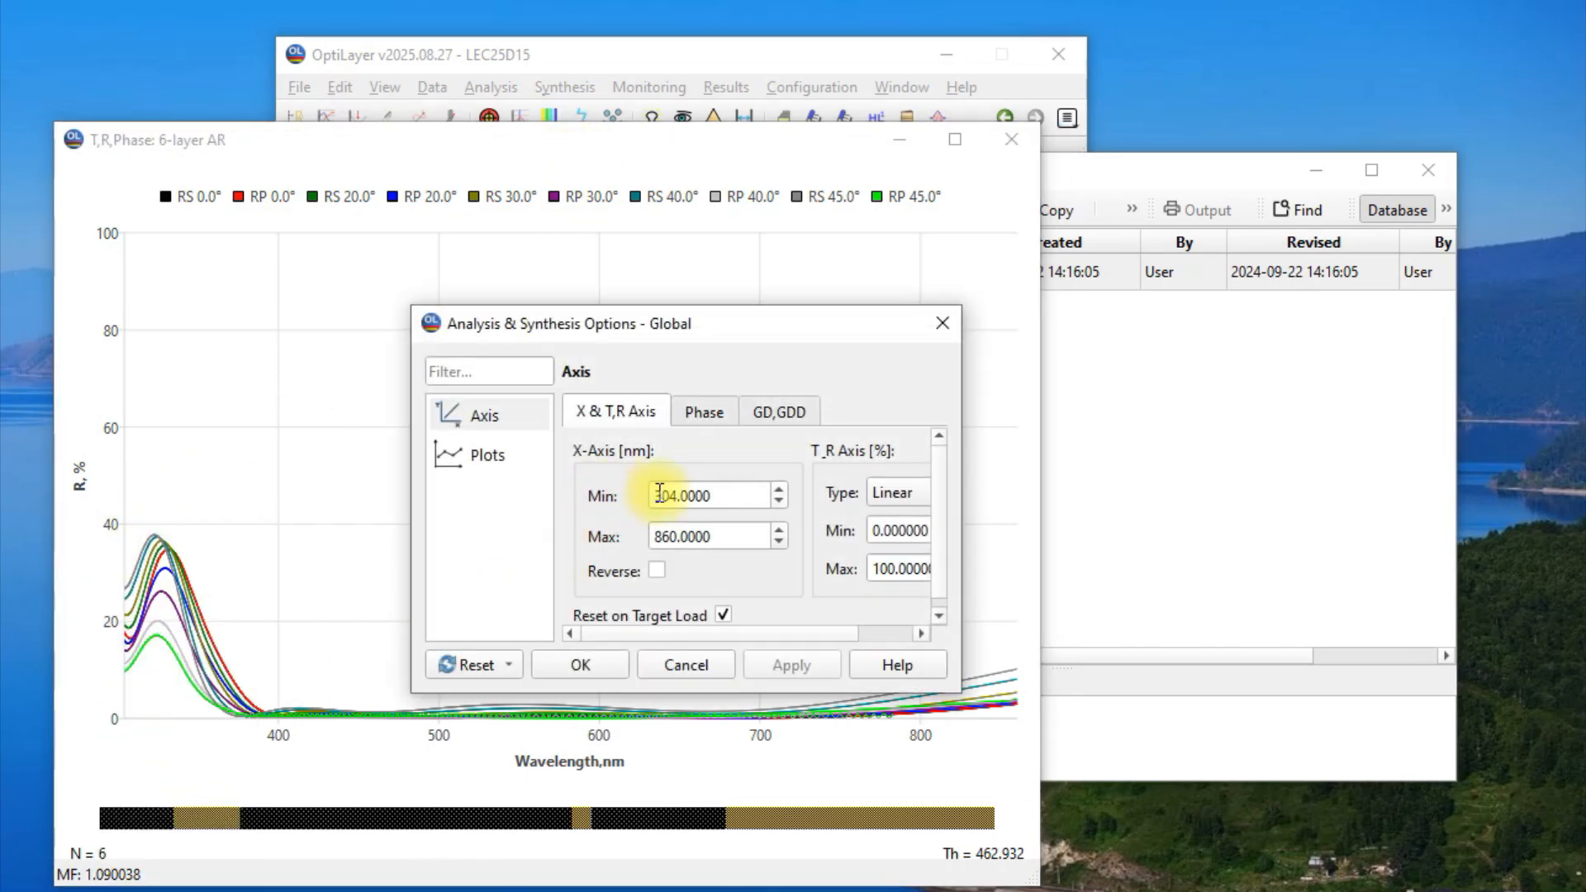
drag(748, 636, 803, 637)
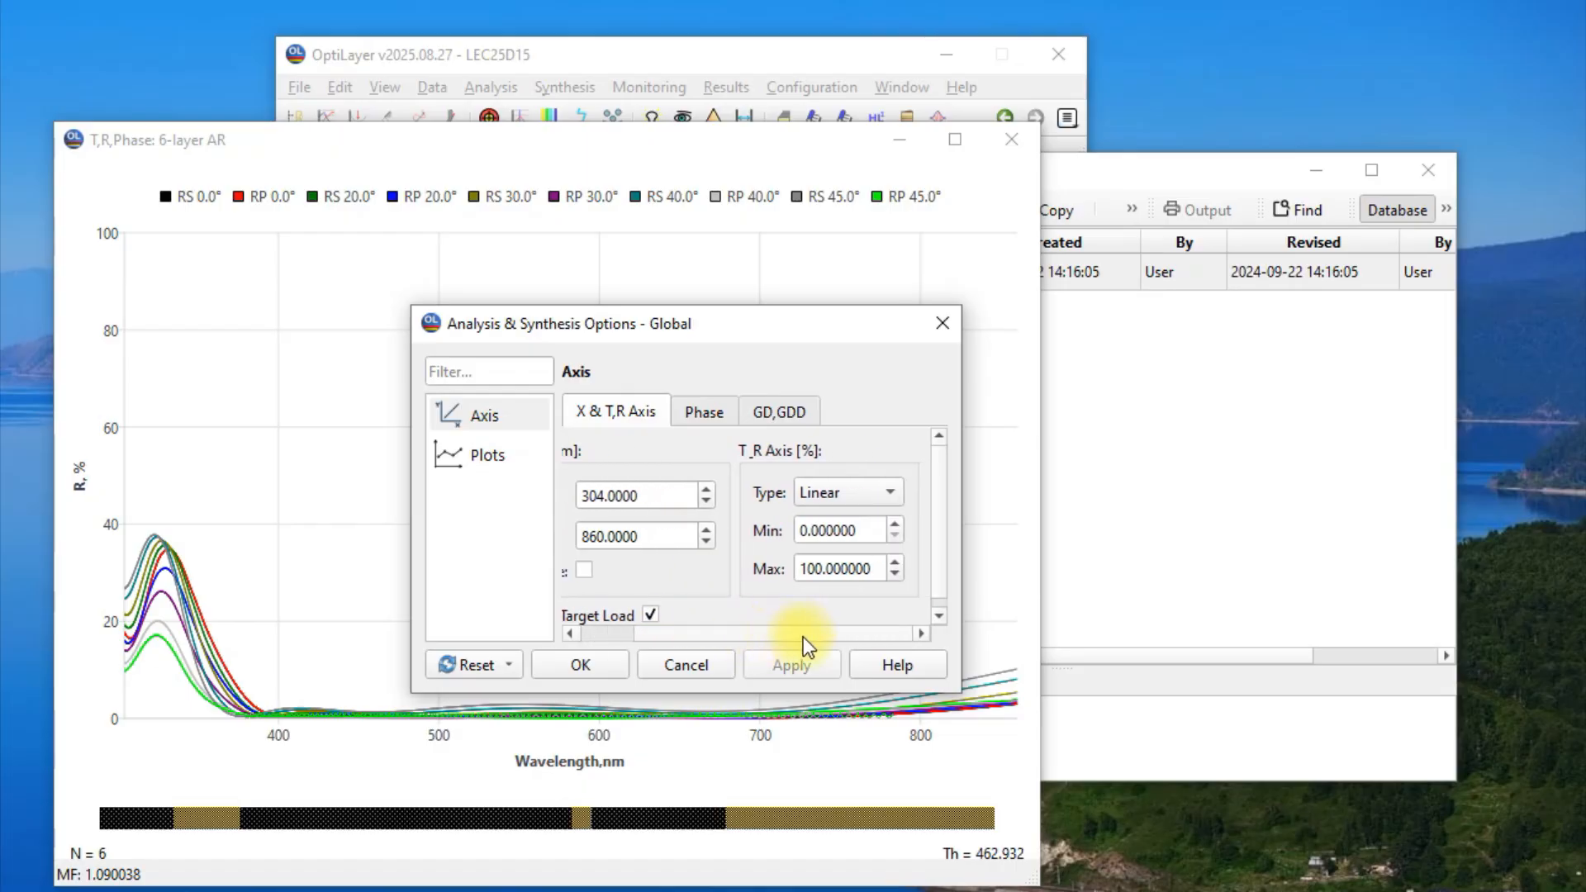
double_click(873, 567)
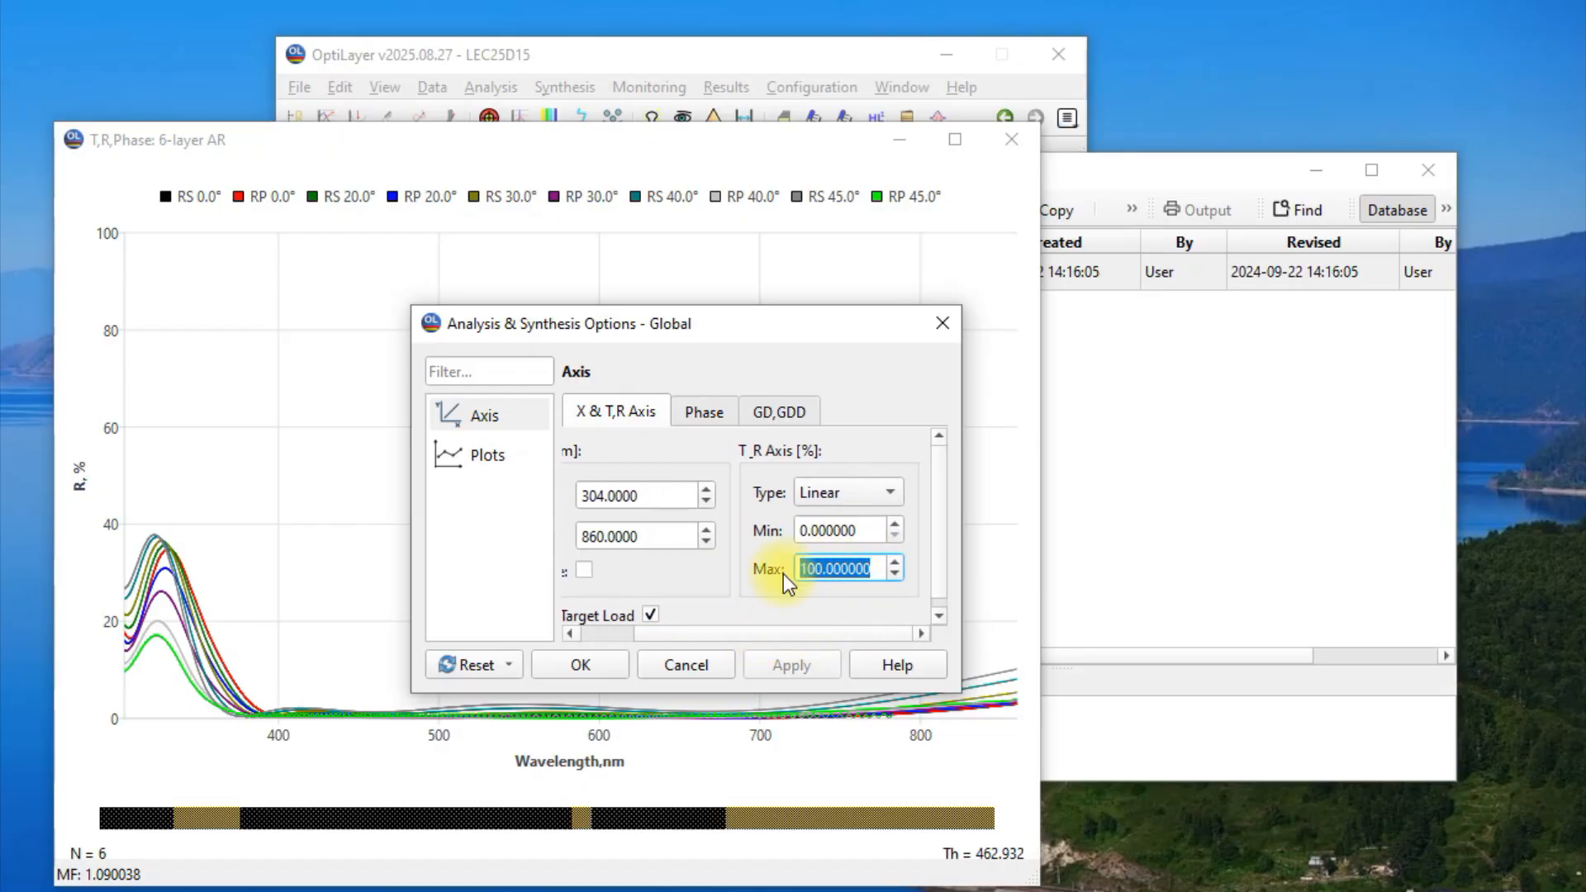
text(10)
click(594, 666)
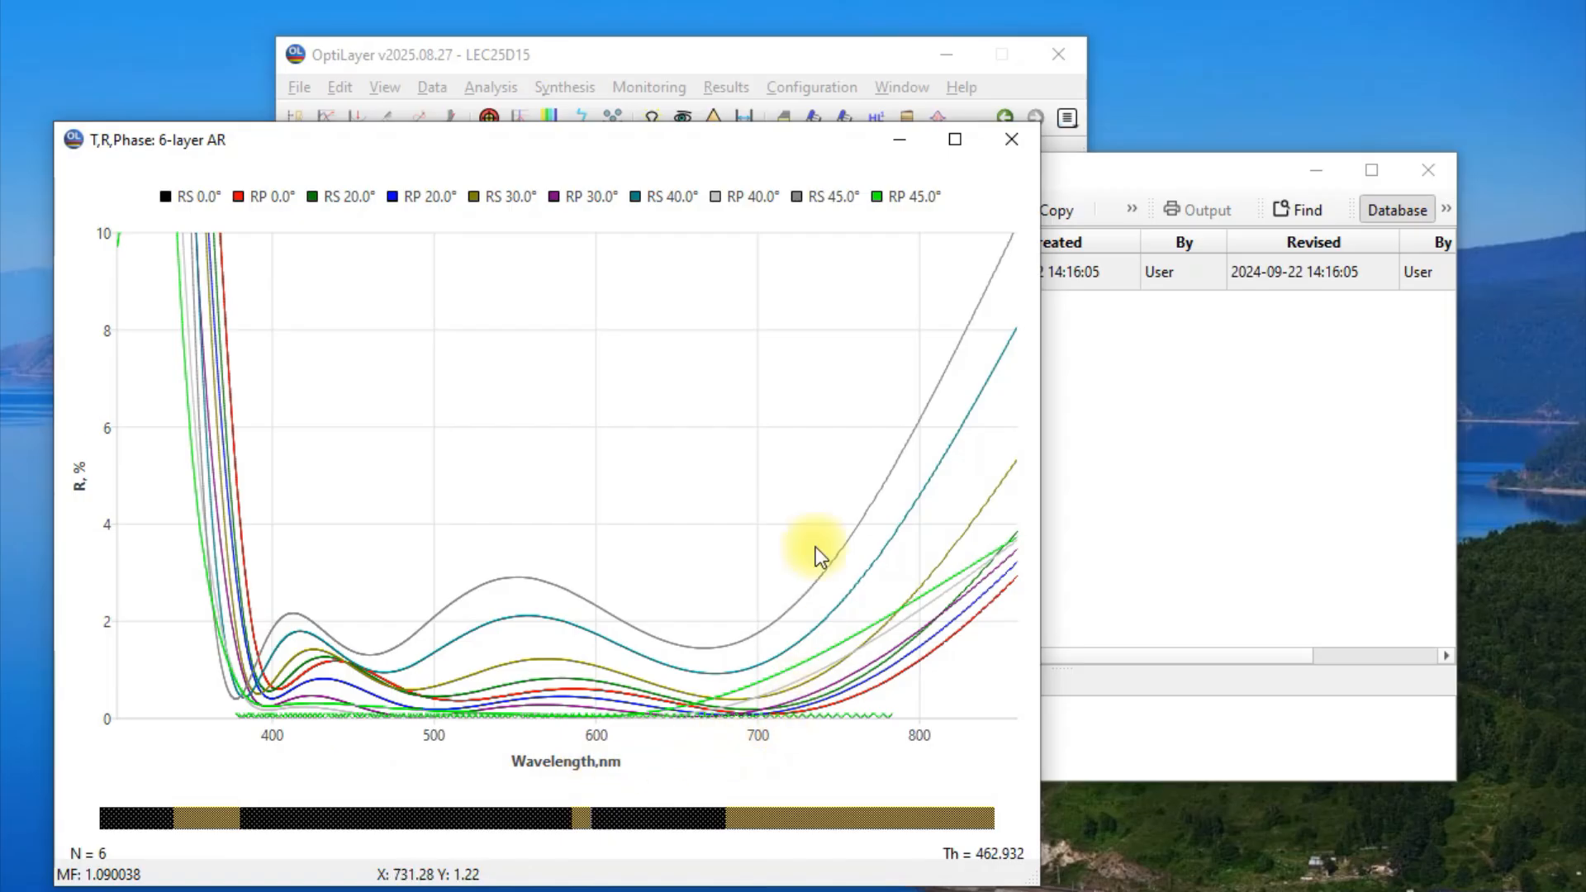
Start a color evaluation of the design for Reflectance with Average polarization instead of Transmittance with S-case.
click(699, 57)
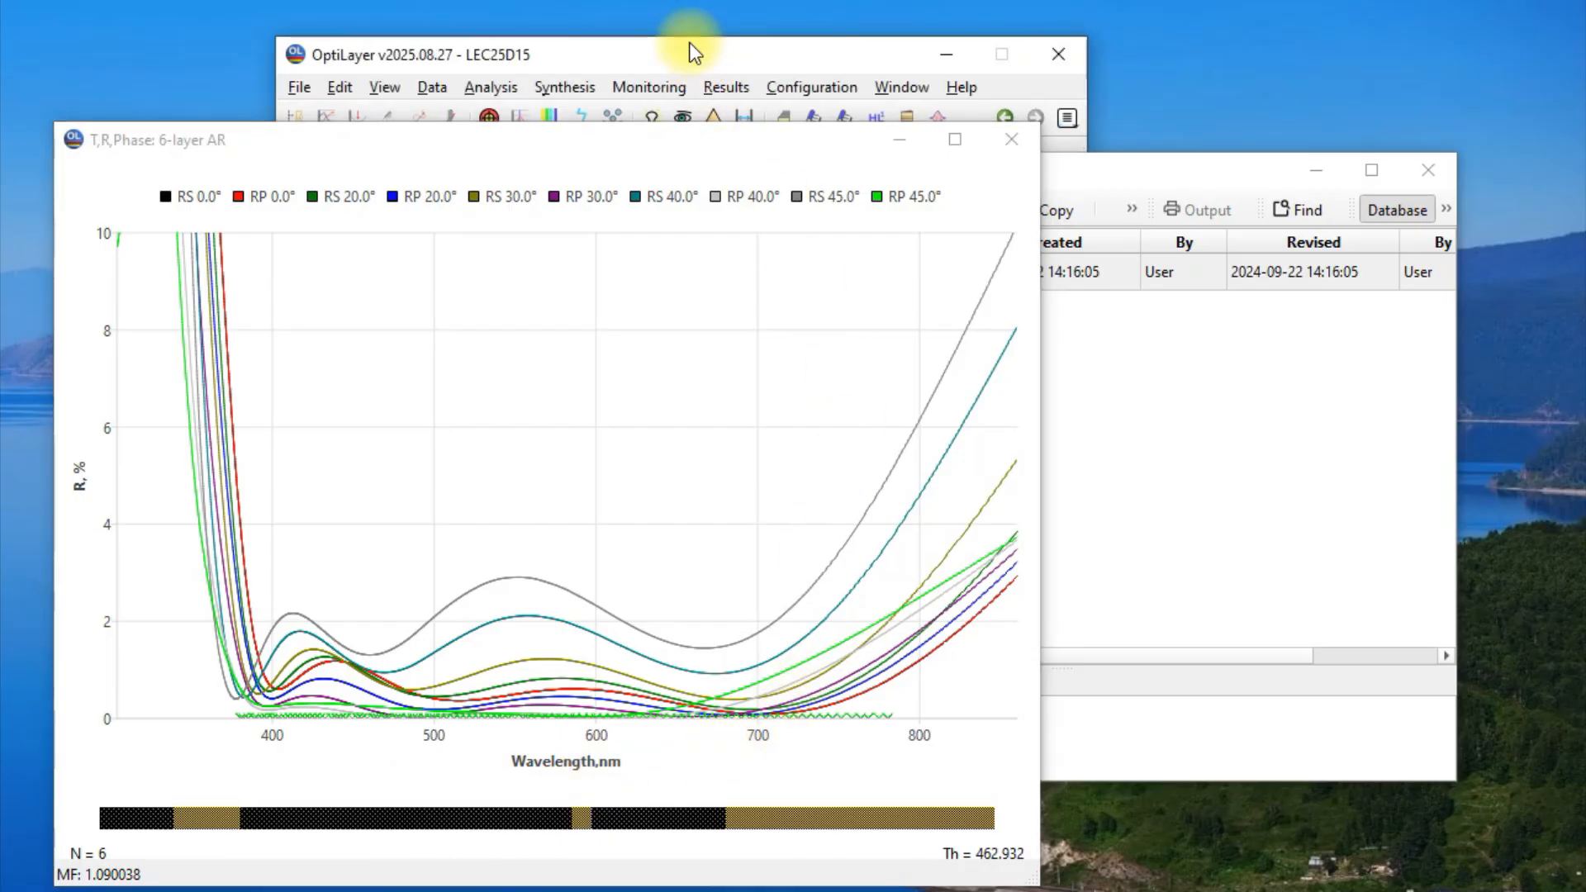
click(501, 88)
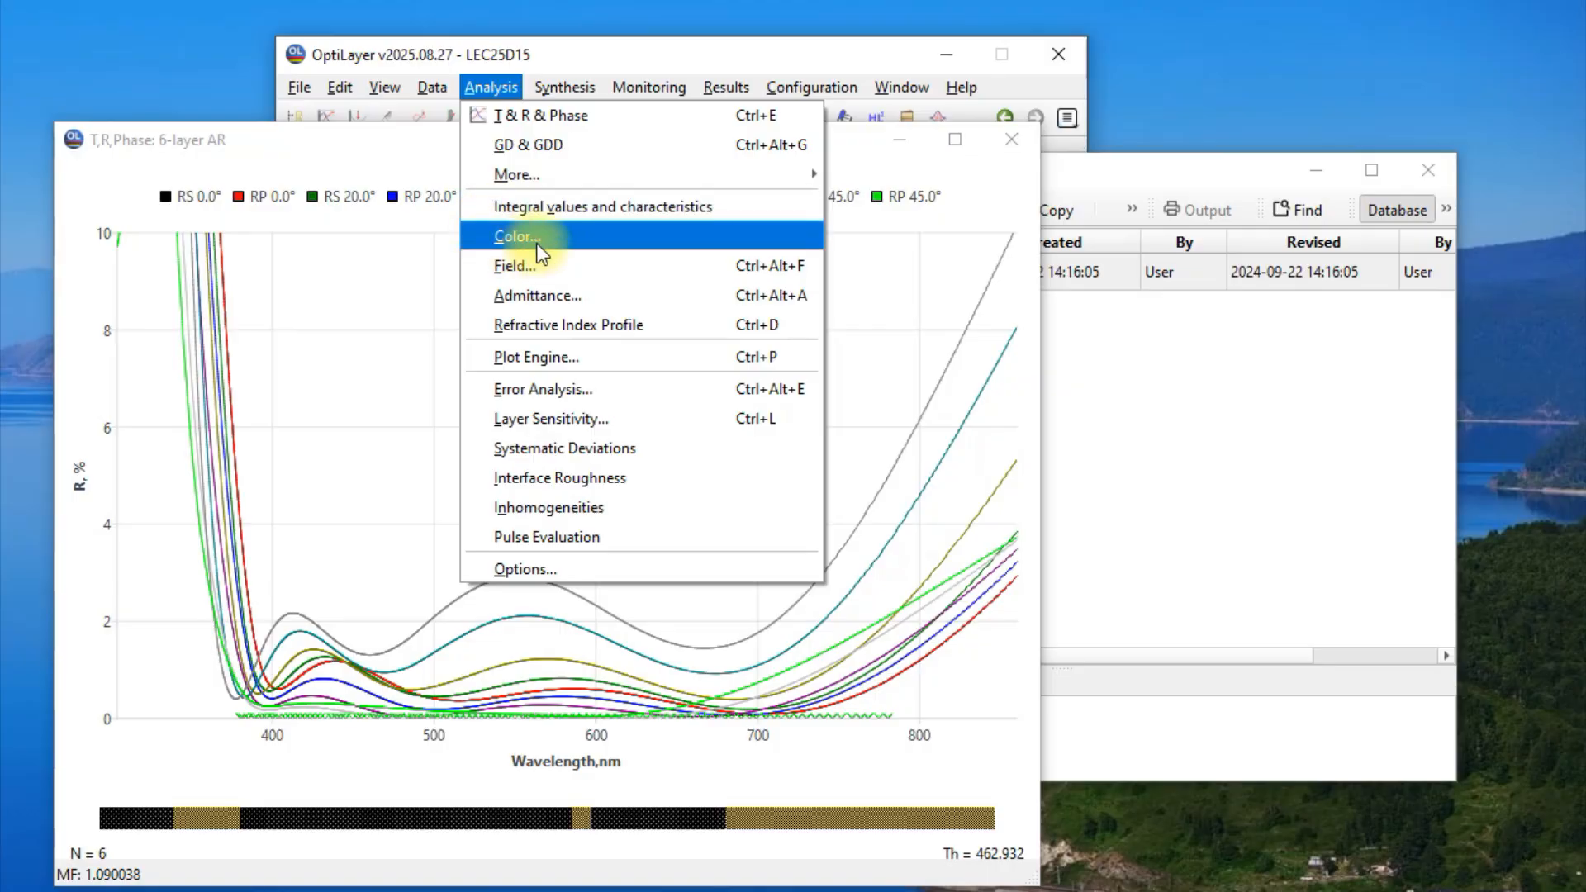
click(583, 238)
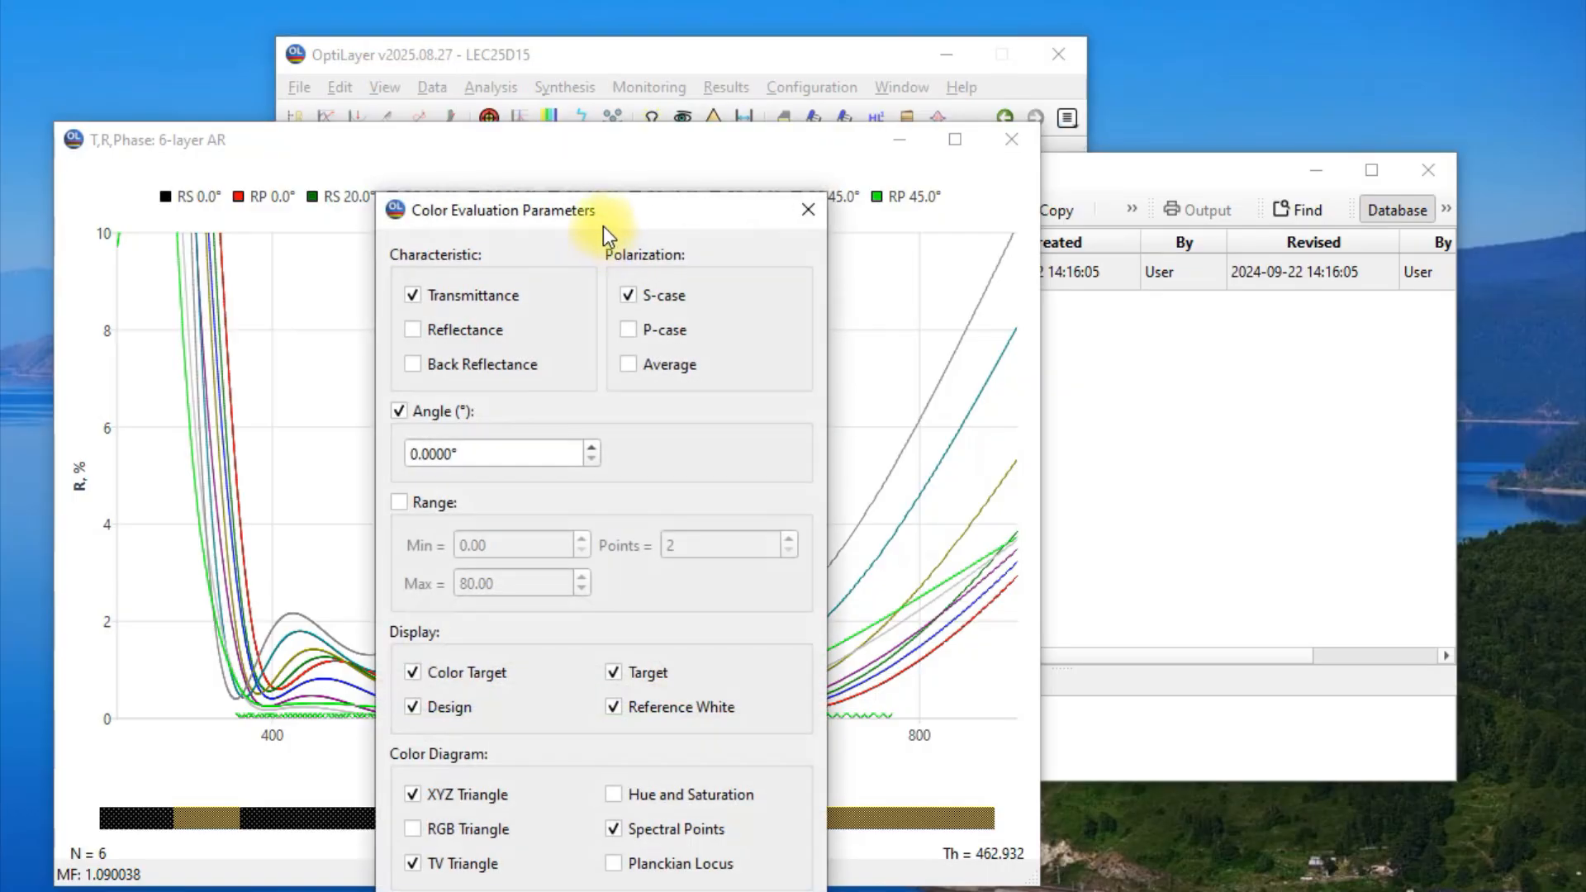
drag(678, 182, 1263, 43)
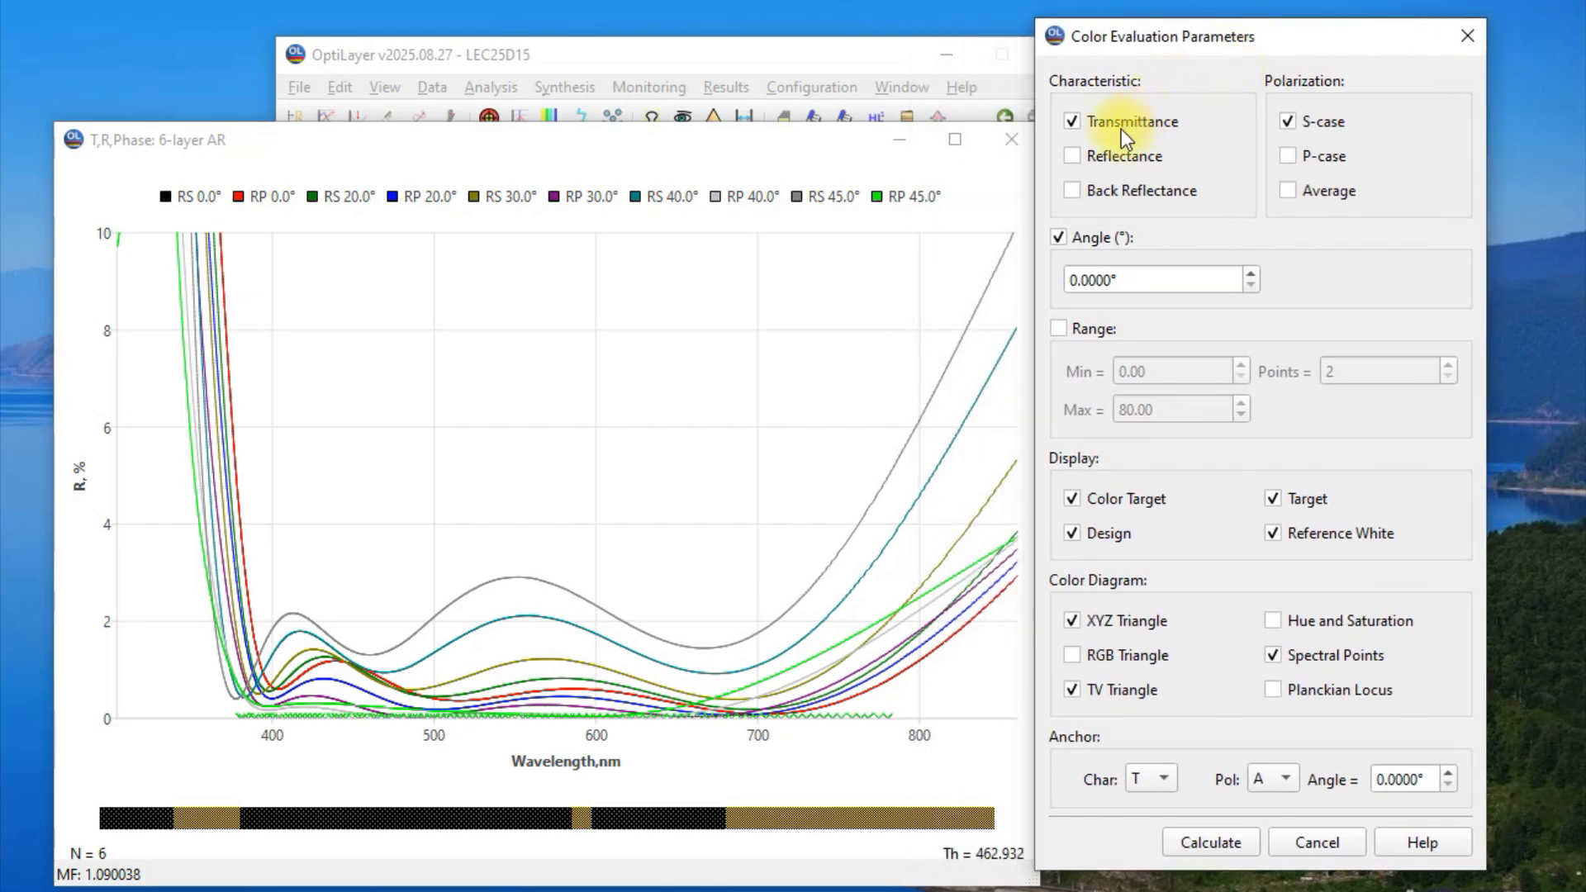
click(1073, 121)
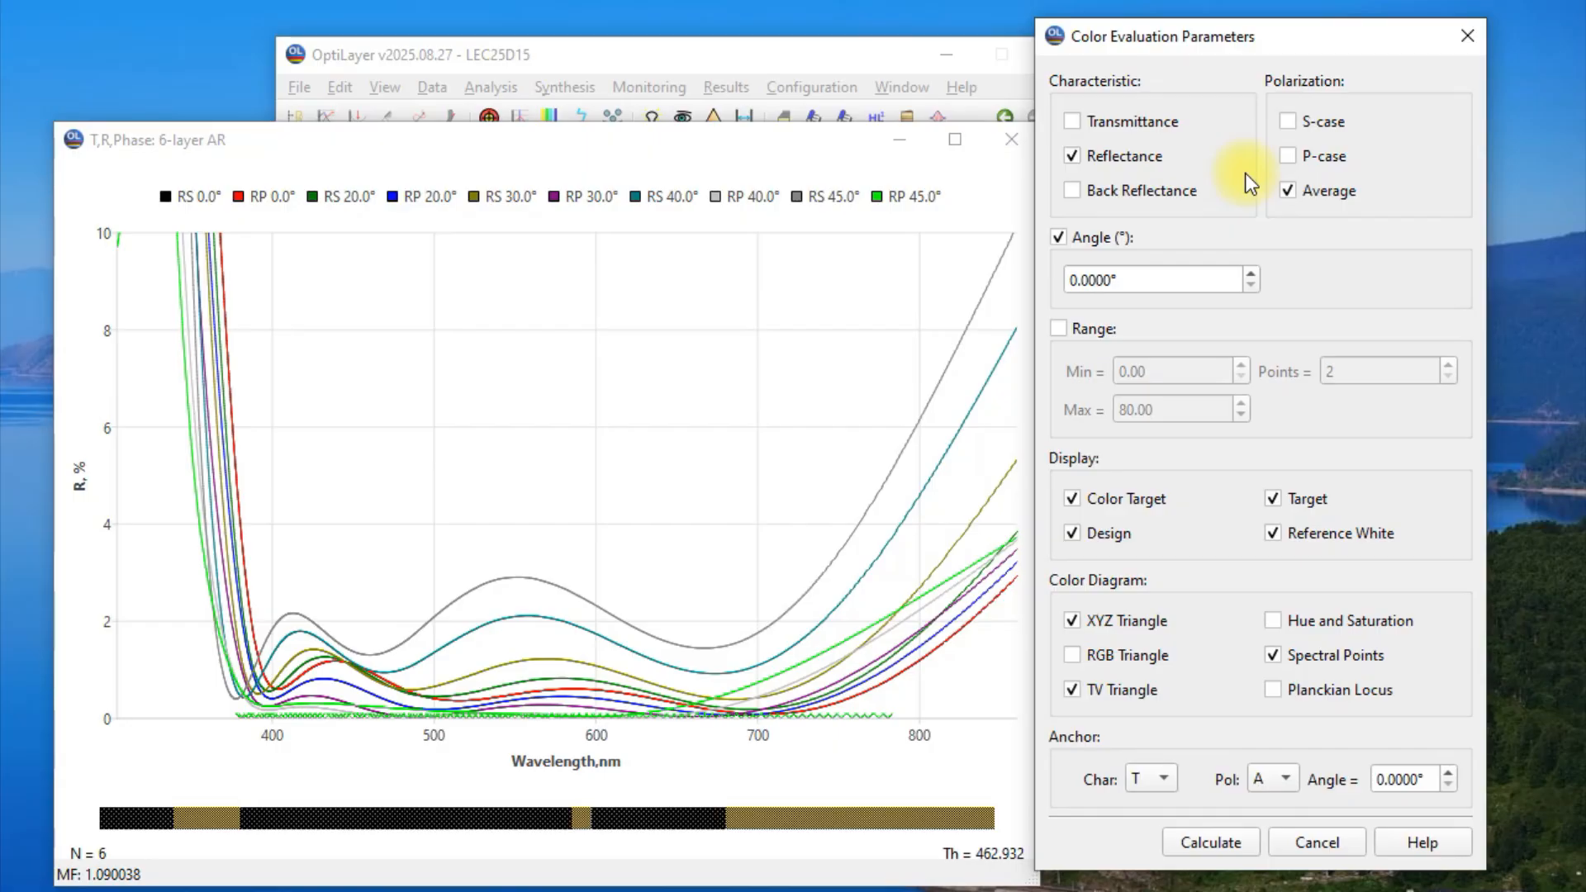
Evaluate the color over an angle range with maximum 45 and 10 points, and exclude Target and Reference White from the display.
click(1061, 329)
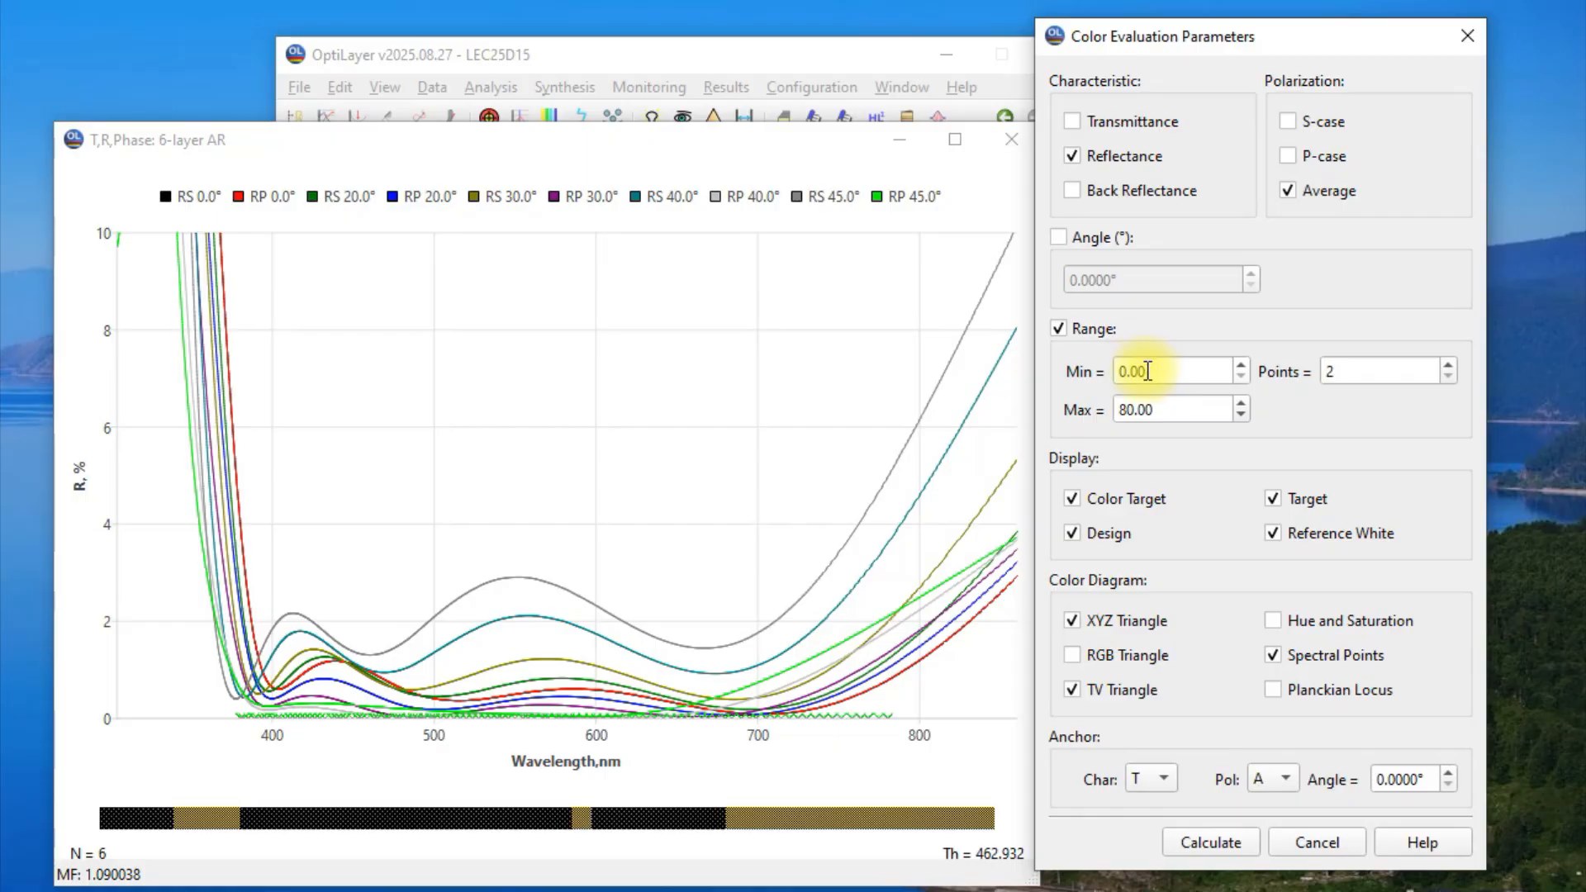
double_click(1177, 410)
text(45)
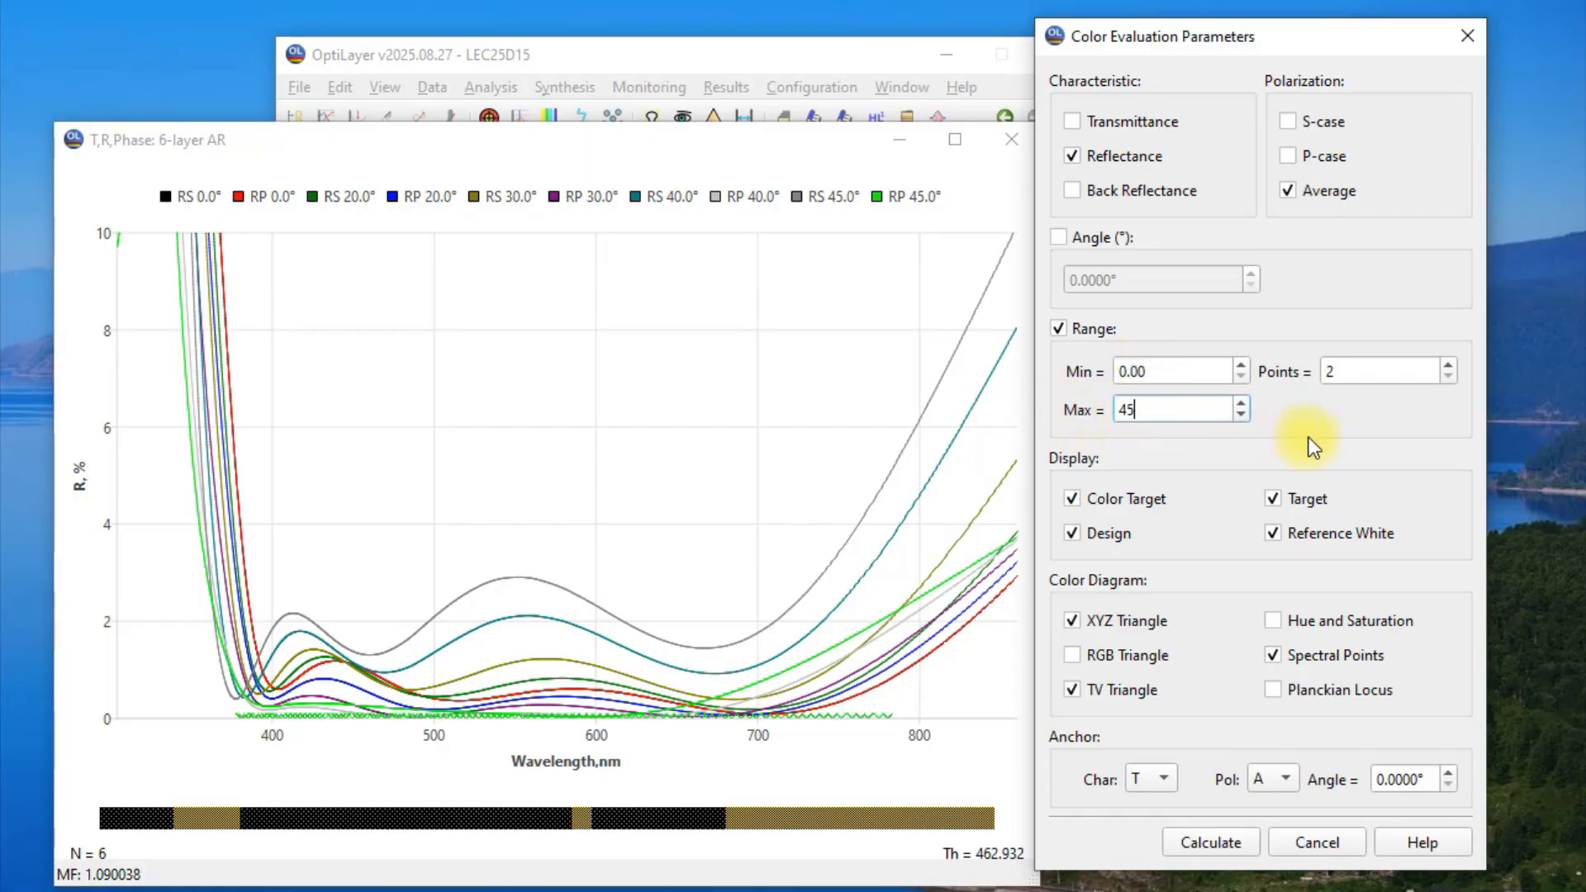
key(Tab)
mouse_move(1360, 370)
mouse_down()
mouse_move(1319, 371)
mouse_move(1352, 371)
mouse_up()
text(10)
click(1347, 401)
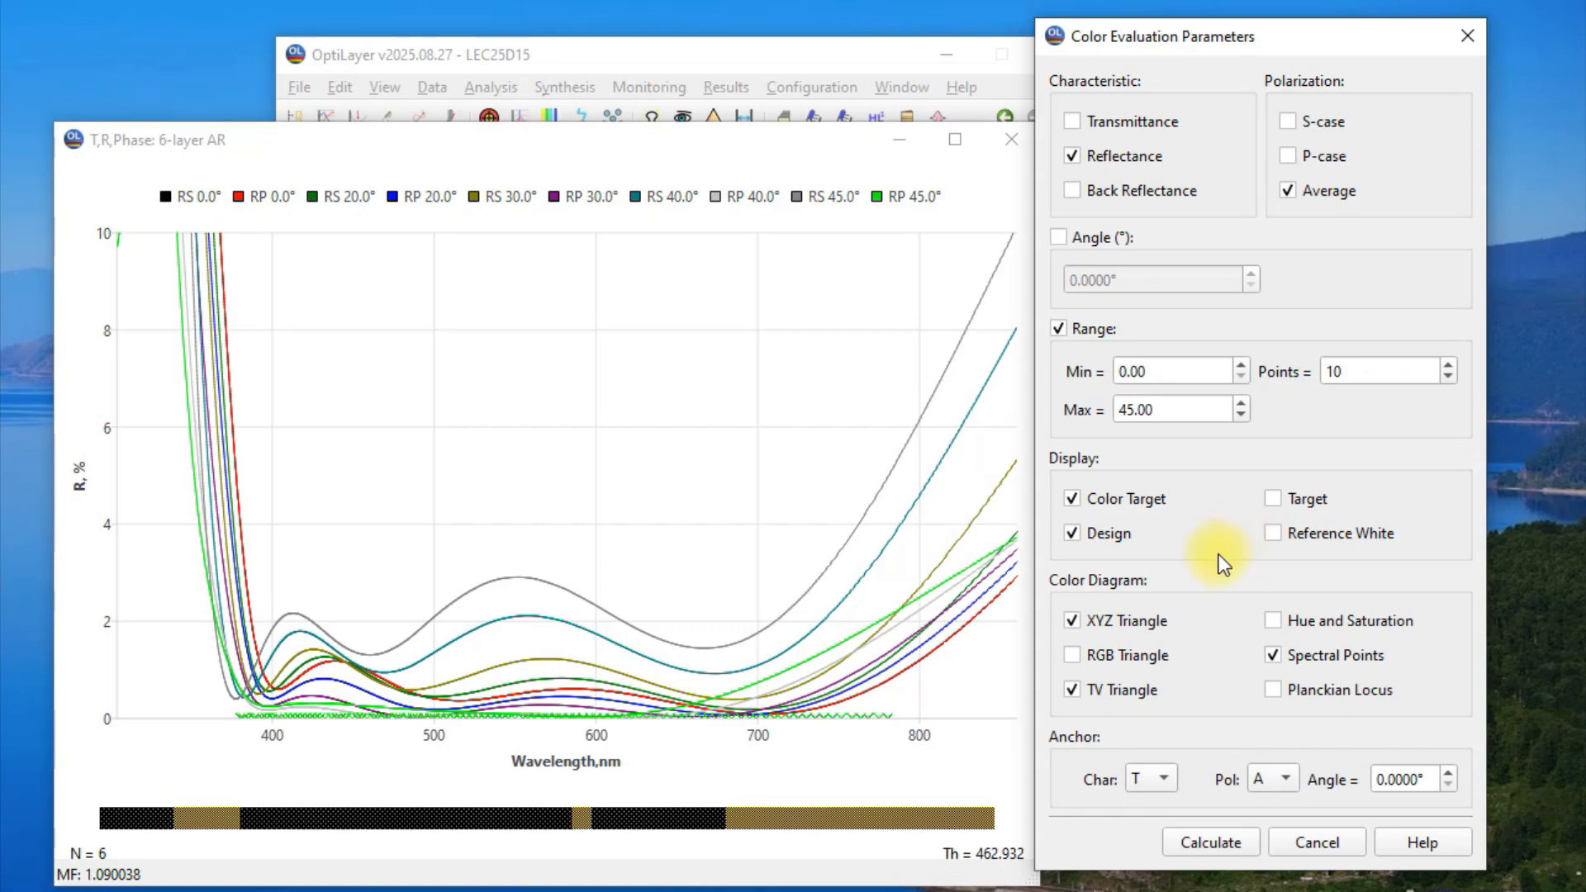
Turn off the XYZ and TV triangles in the color diagram and calculate the color evaluation.
click(1083, 627)
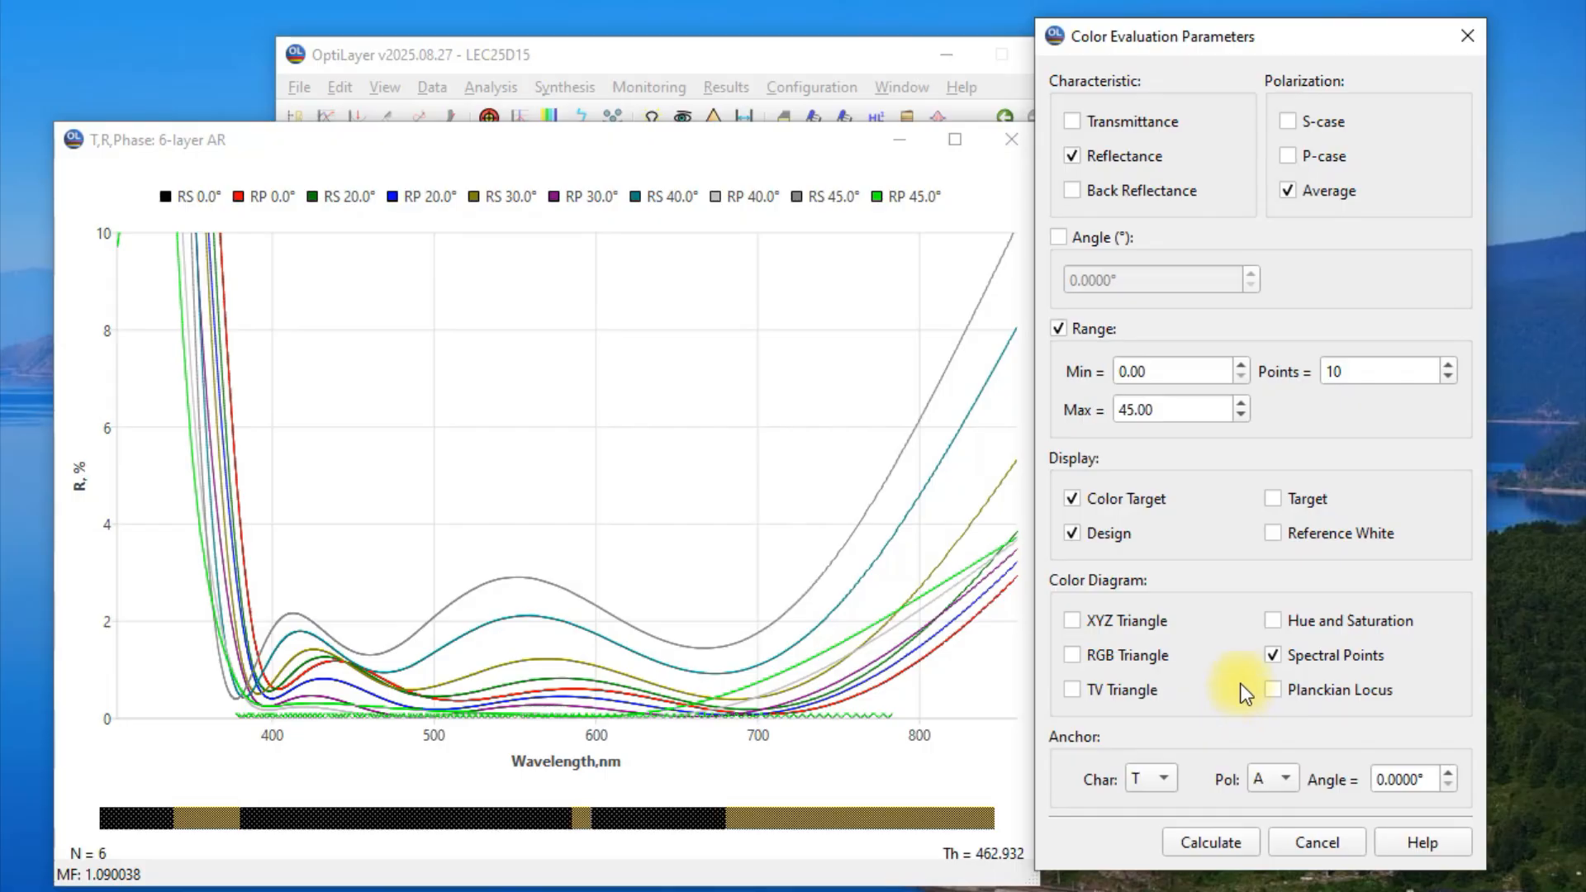
click(1207, 848)
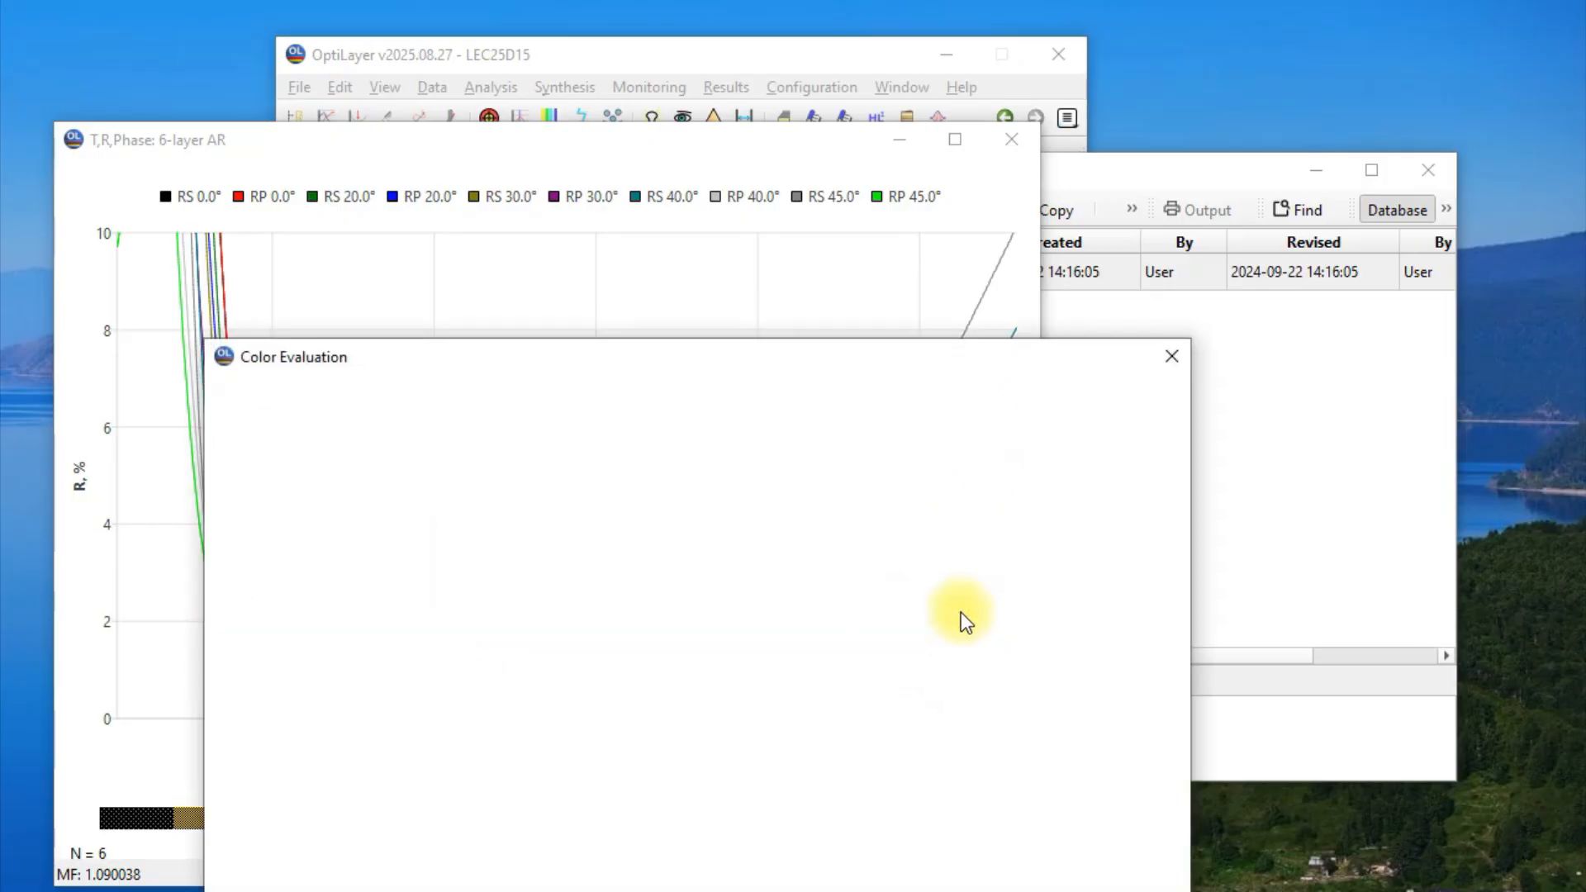
drag(848, 356, 1031, 210)
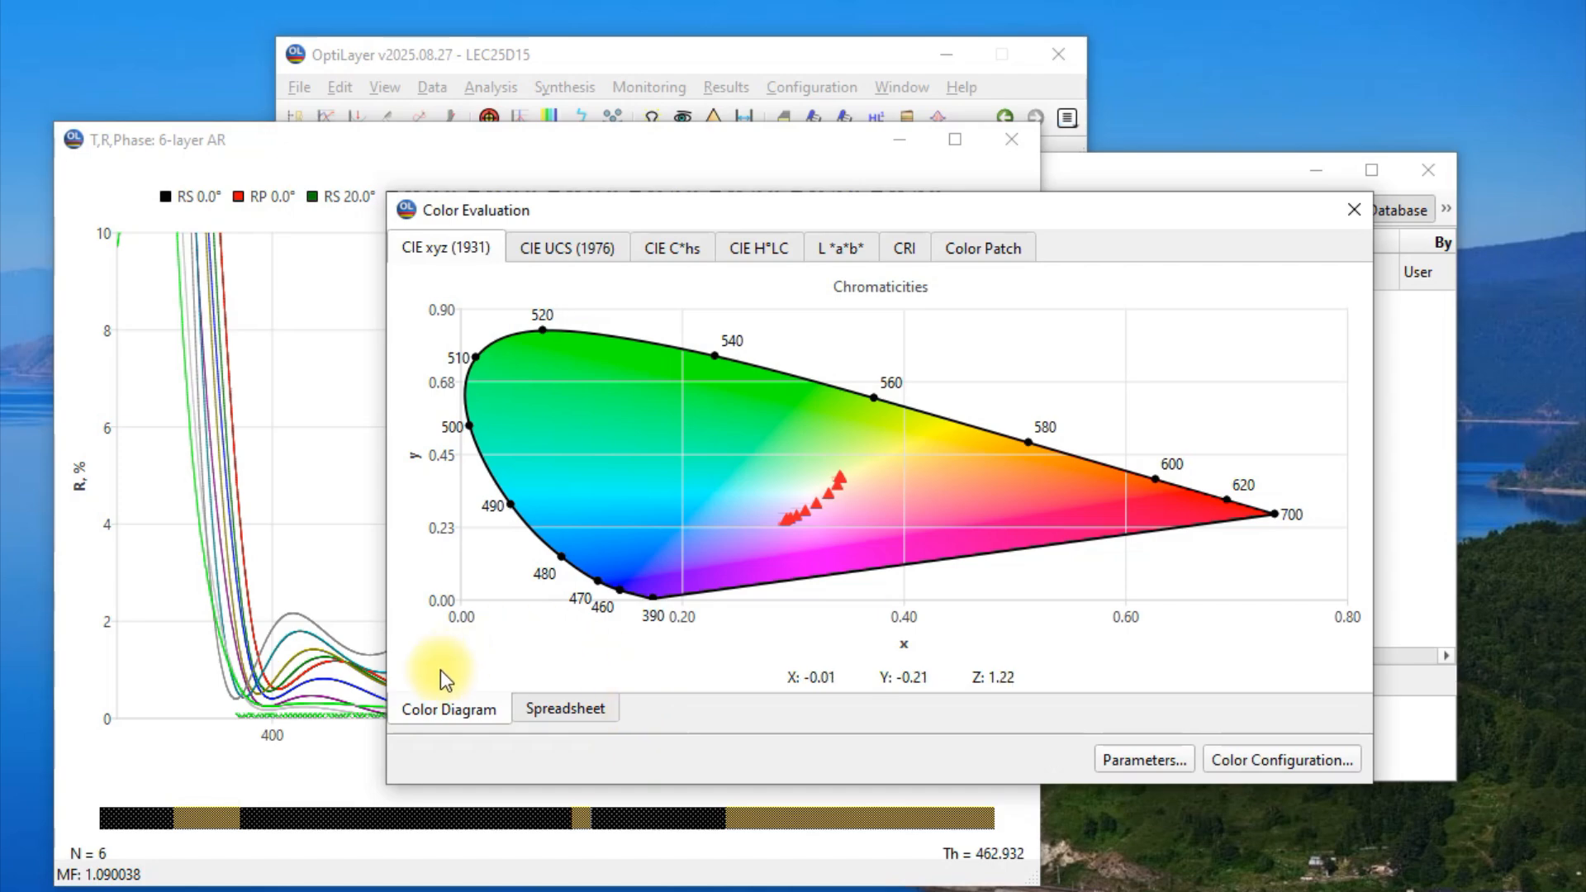
Review the chromaticity values of the 6-layer AR design in the spreadsheet and return to the color diagram.
click(572, 717)
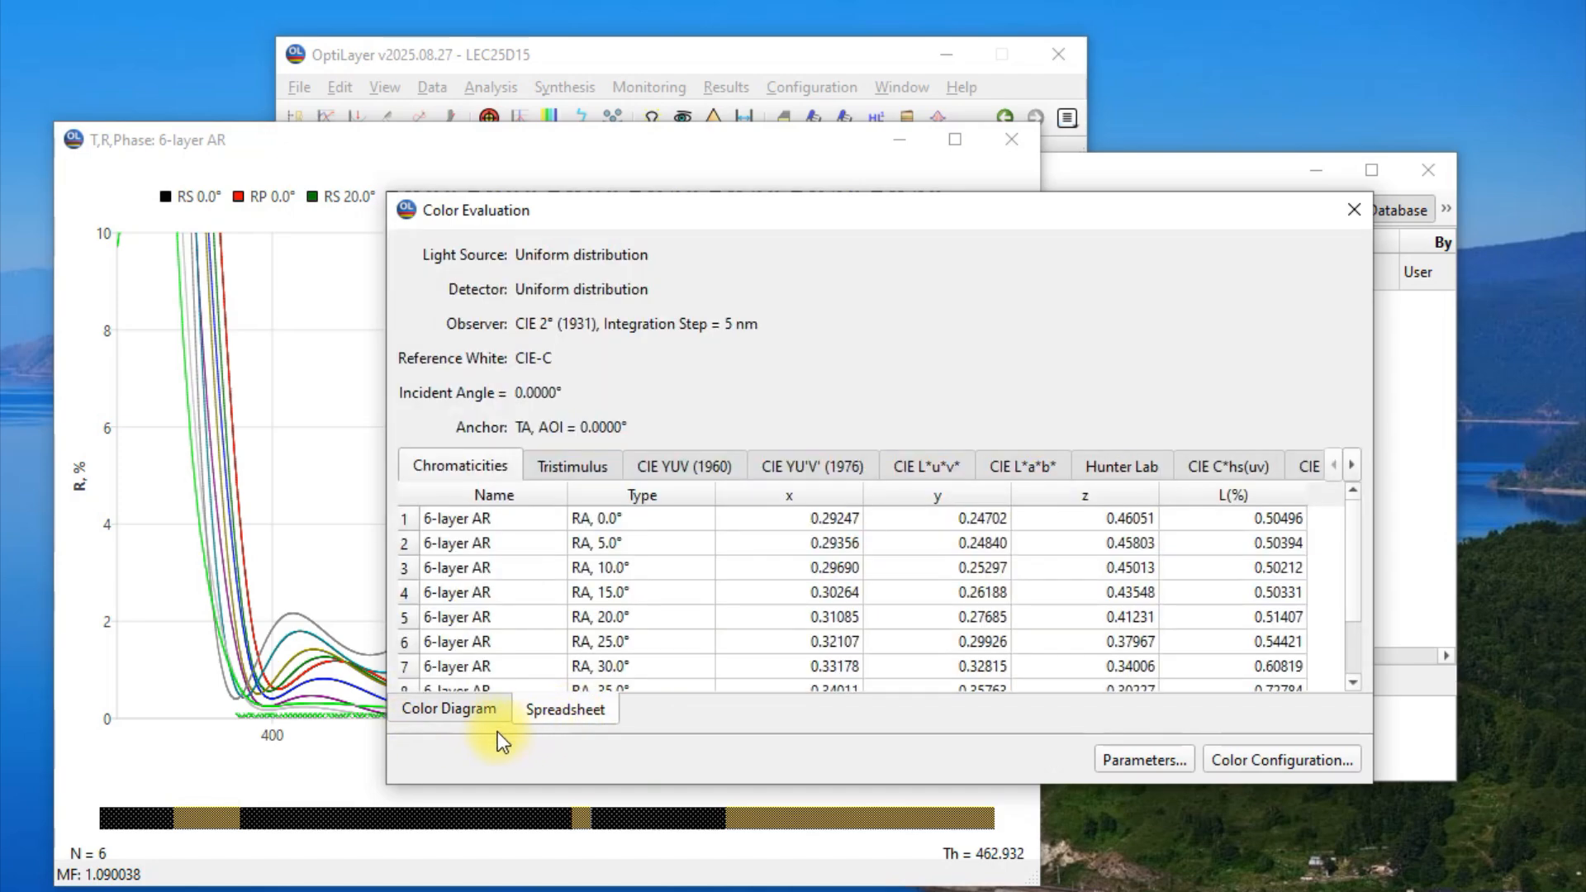
scroll(558, 597, down, 1)
click(503, 704)
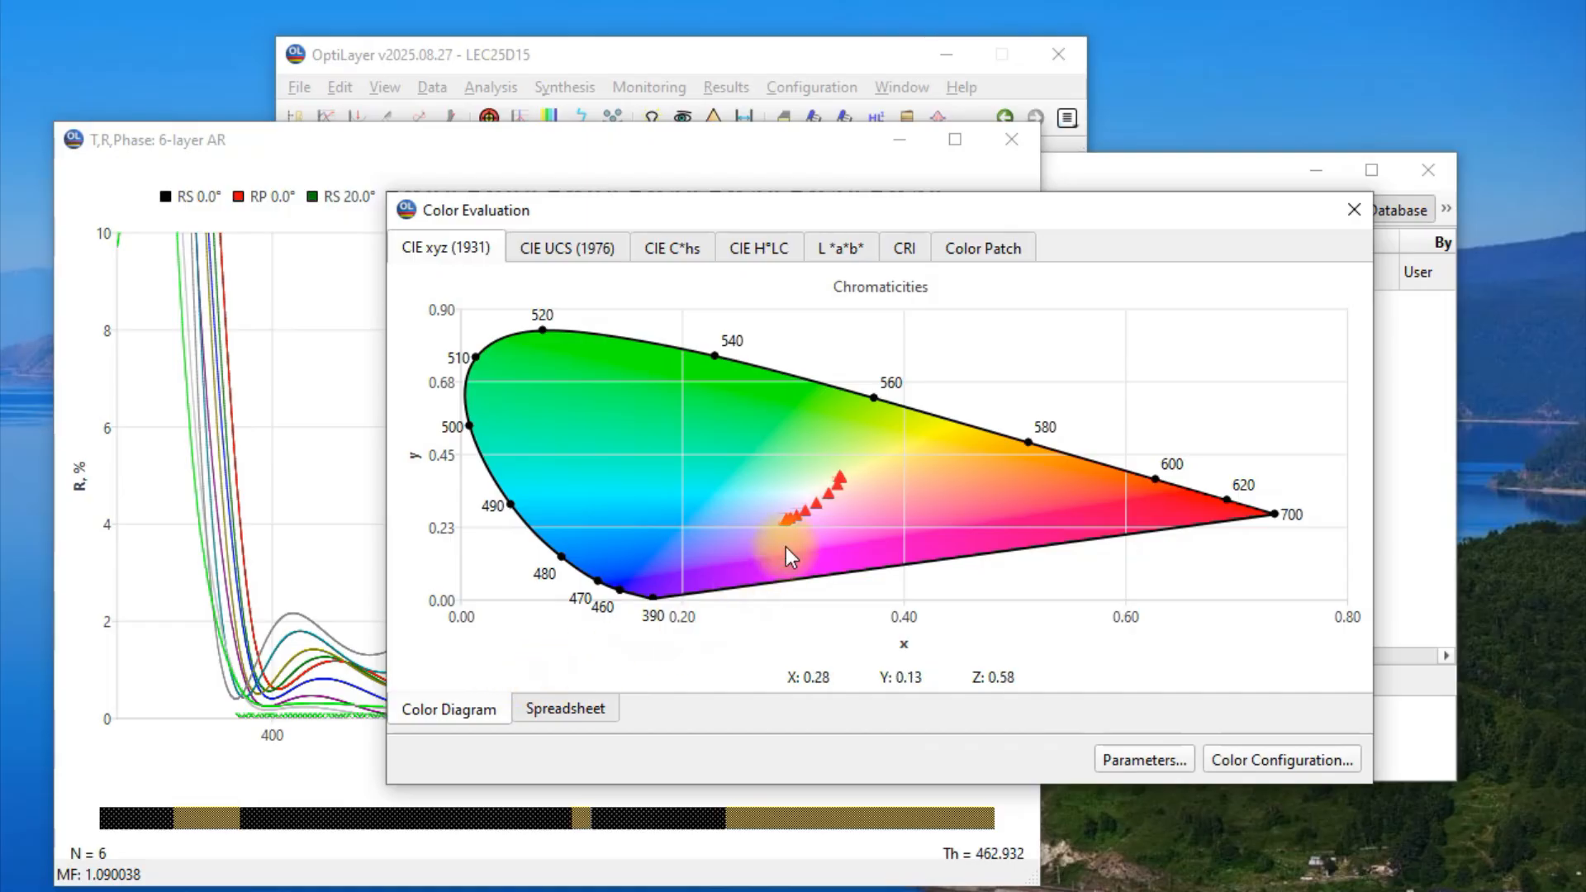
Examine the angle-dependent color points of the 6-layer AR design up close in the CIE xyz (1931) diagram.
drag(742, 426, 886, 556)
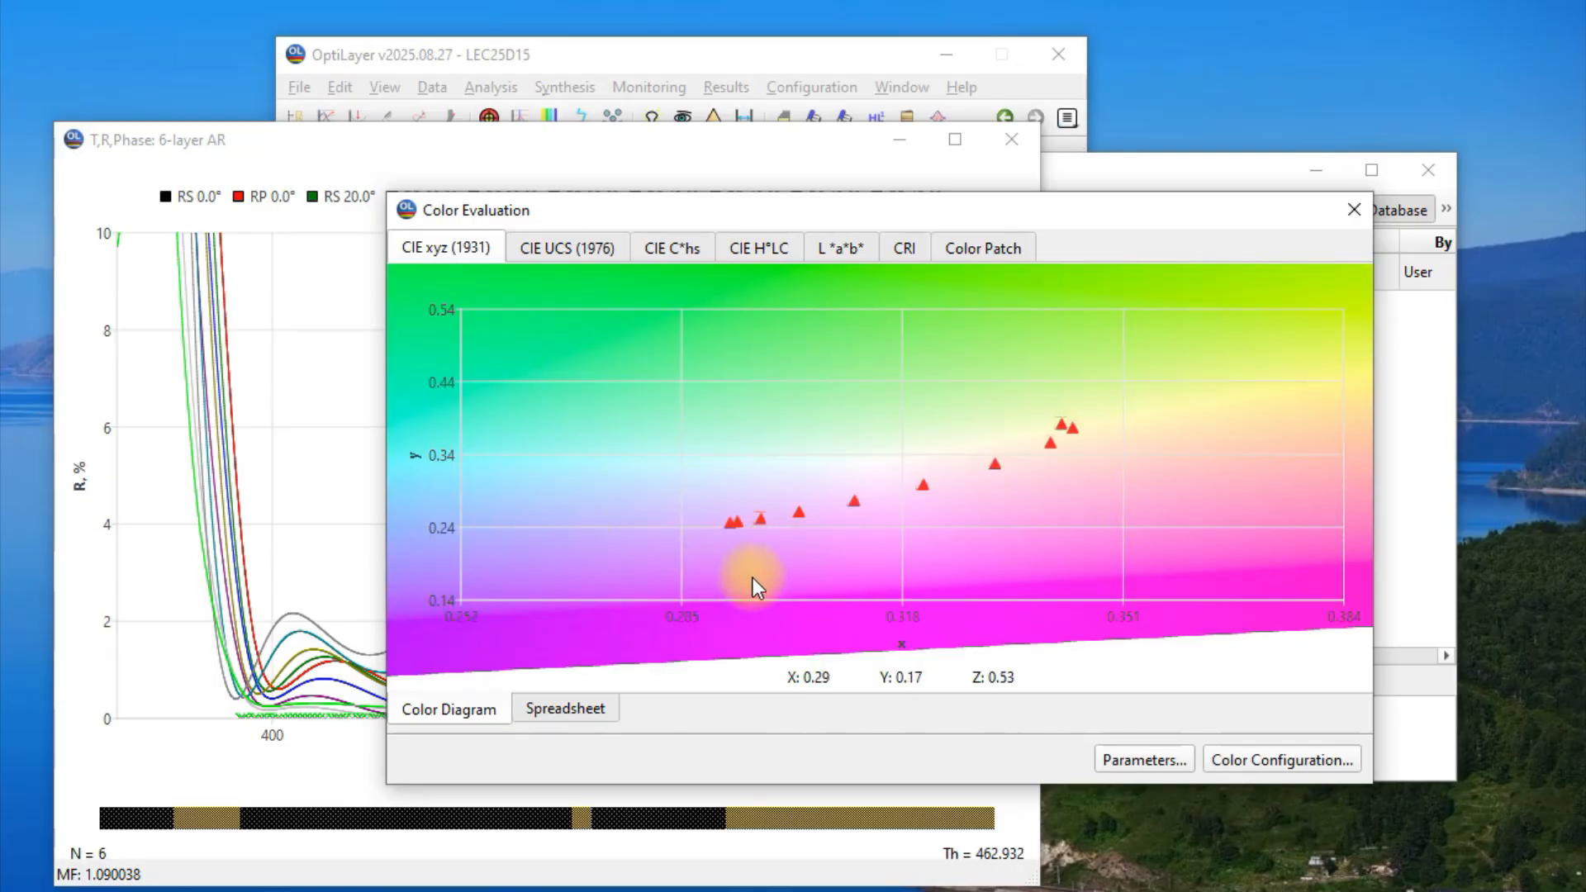
right_click(835, 399)
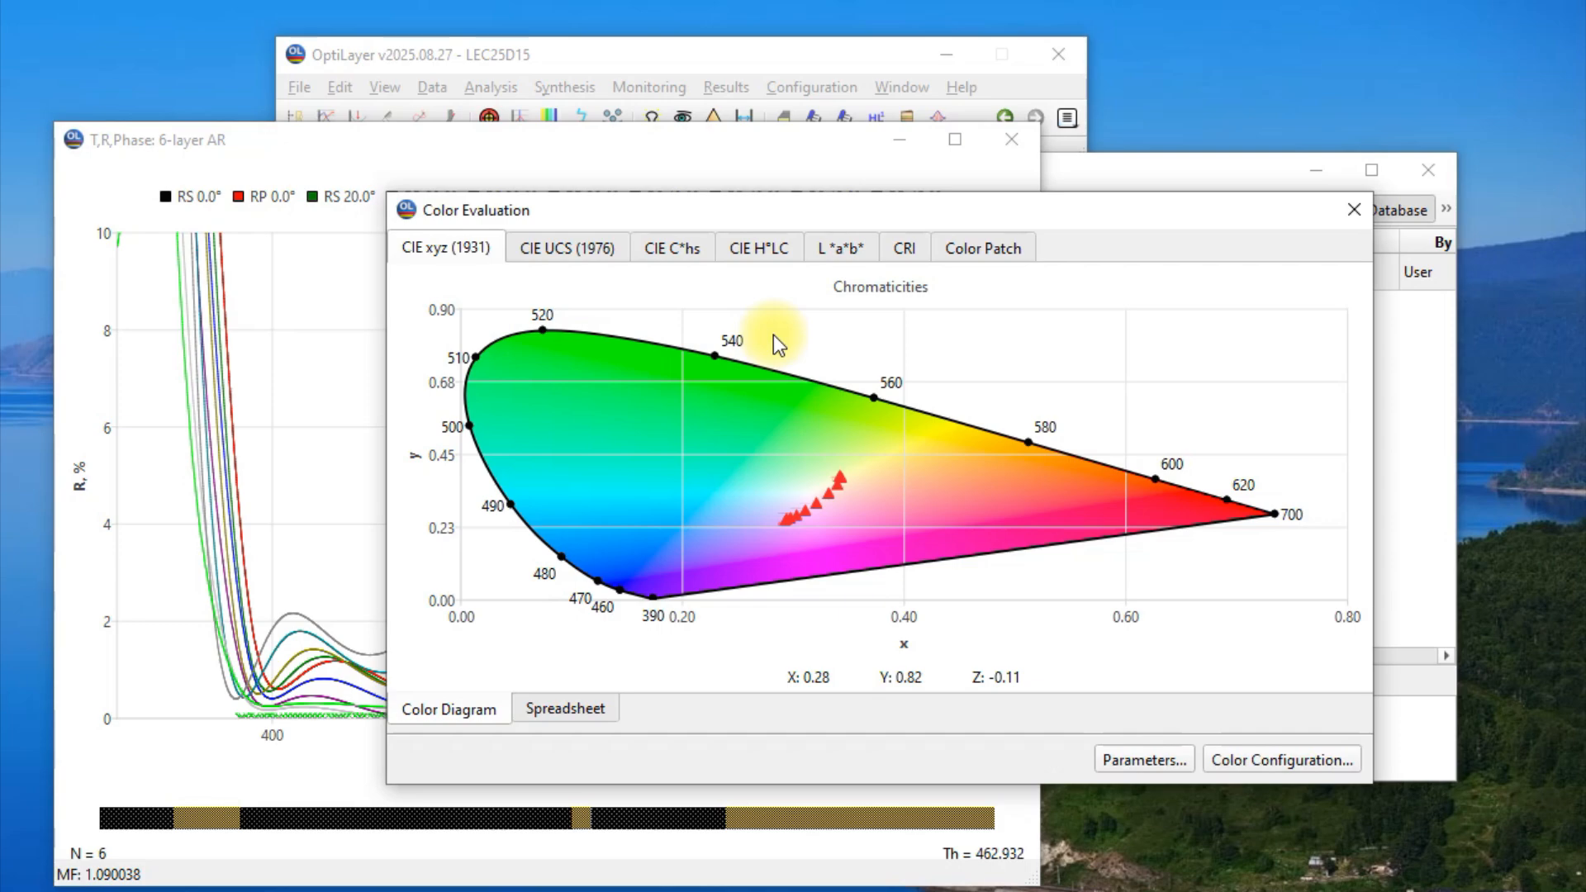
Review the values and chromaticity preview of the color target 'White color in reflected light 0-45 degree' and load it from the database.
click(431, 87)
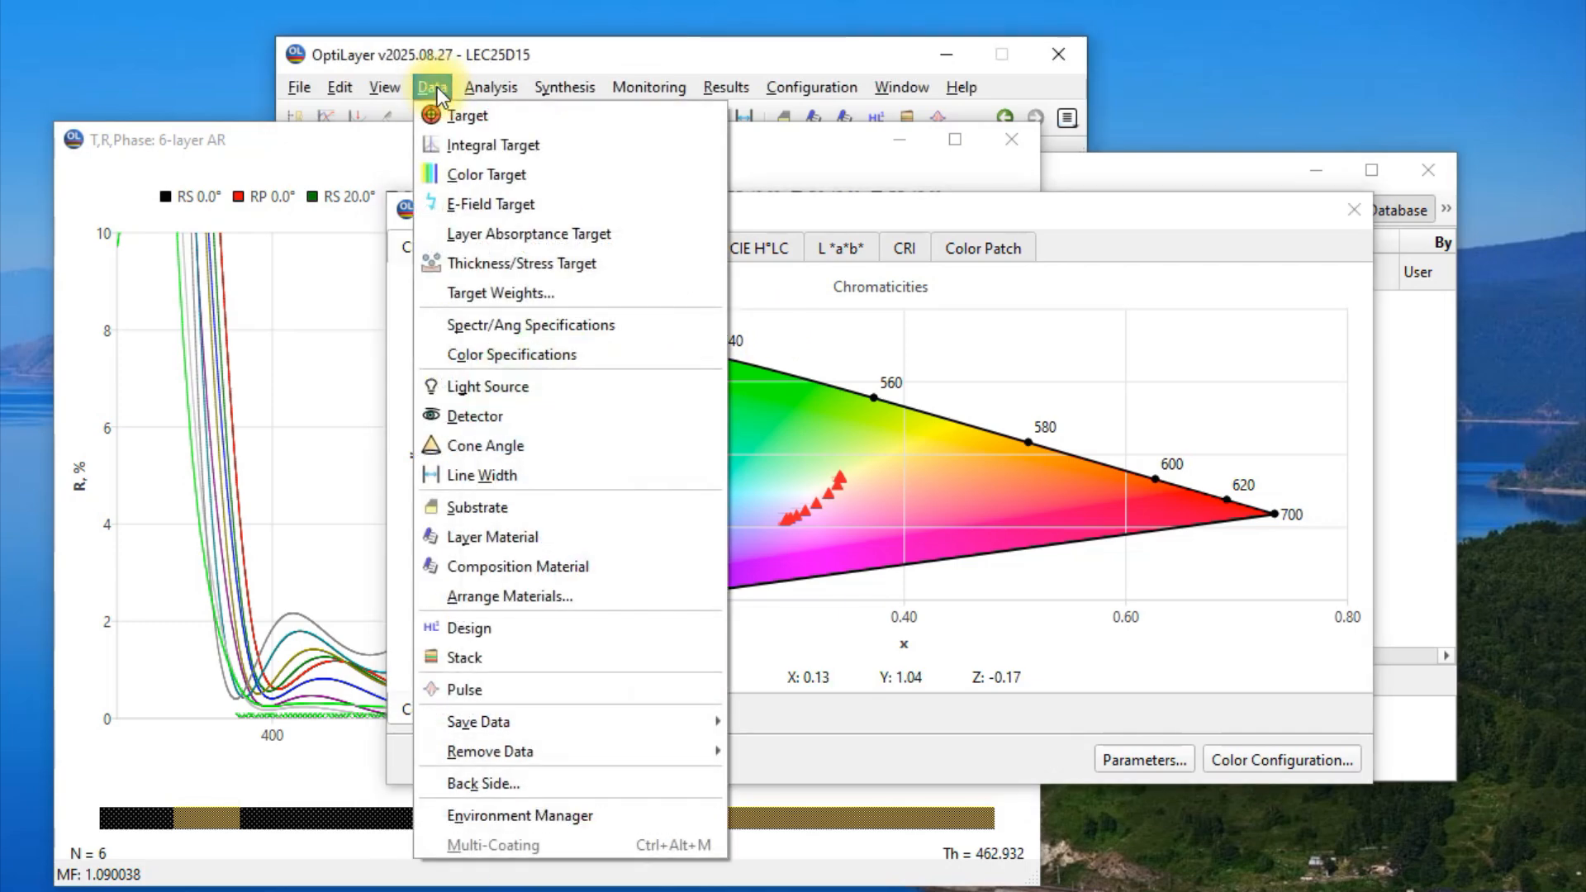
click(487, 176)
click(708, 272)
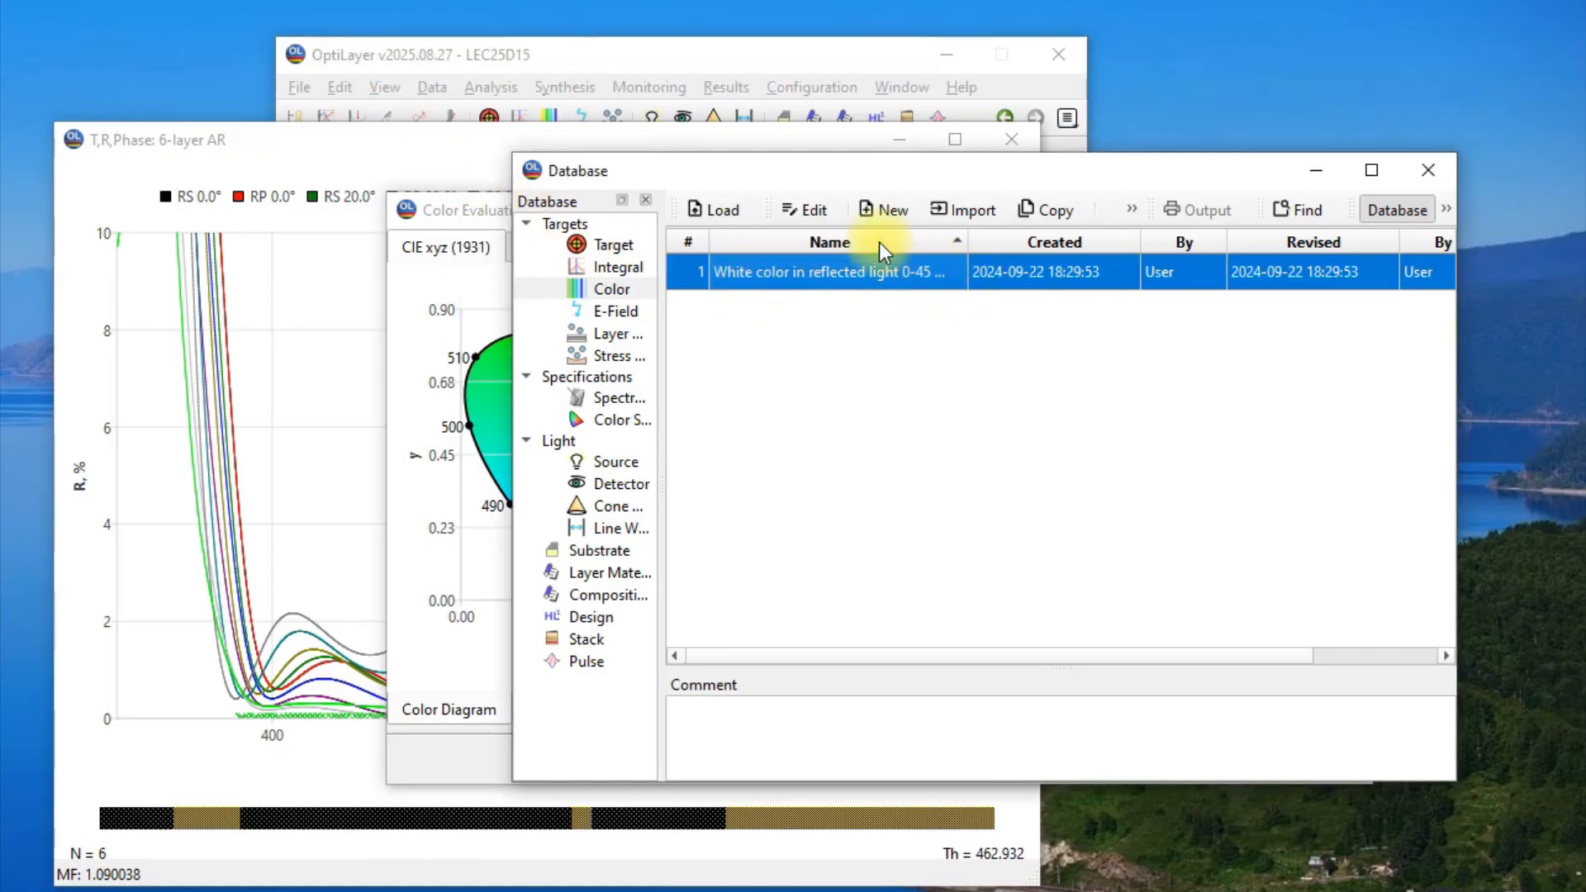
click(828, 215)
drag(759, 509, 1214, 280)
mouse_move(1367, 465)
mouse_down()
mouse_move(1371, 518)
mouse_move(1377, 450)
mouse_up()
drag(1048, 634, 1230, 643)
click(909, 323)
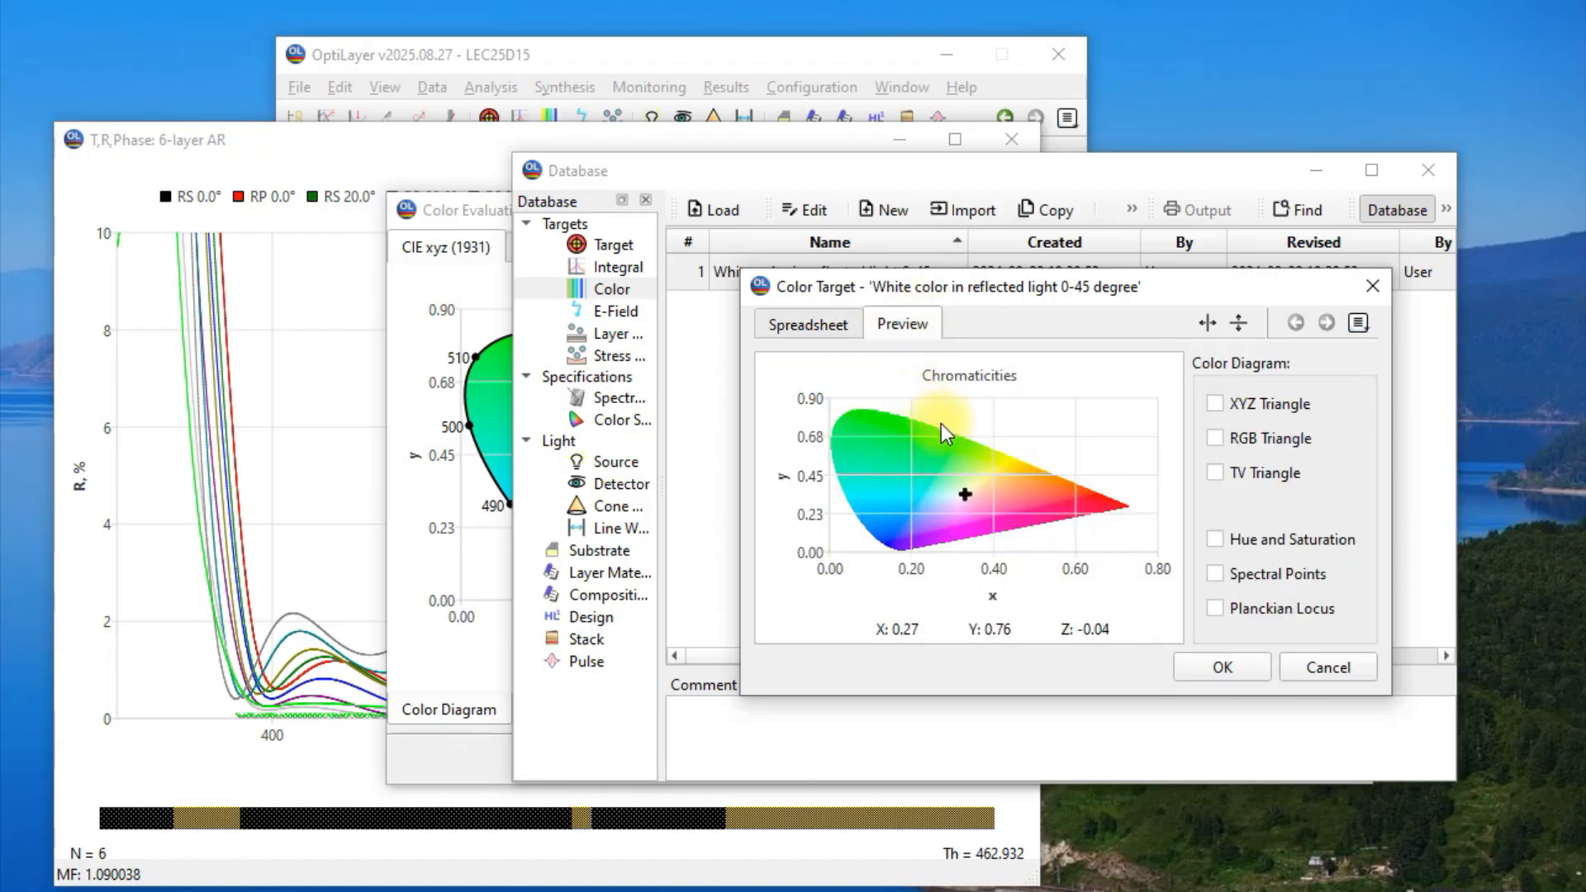
click(1222, 668)
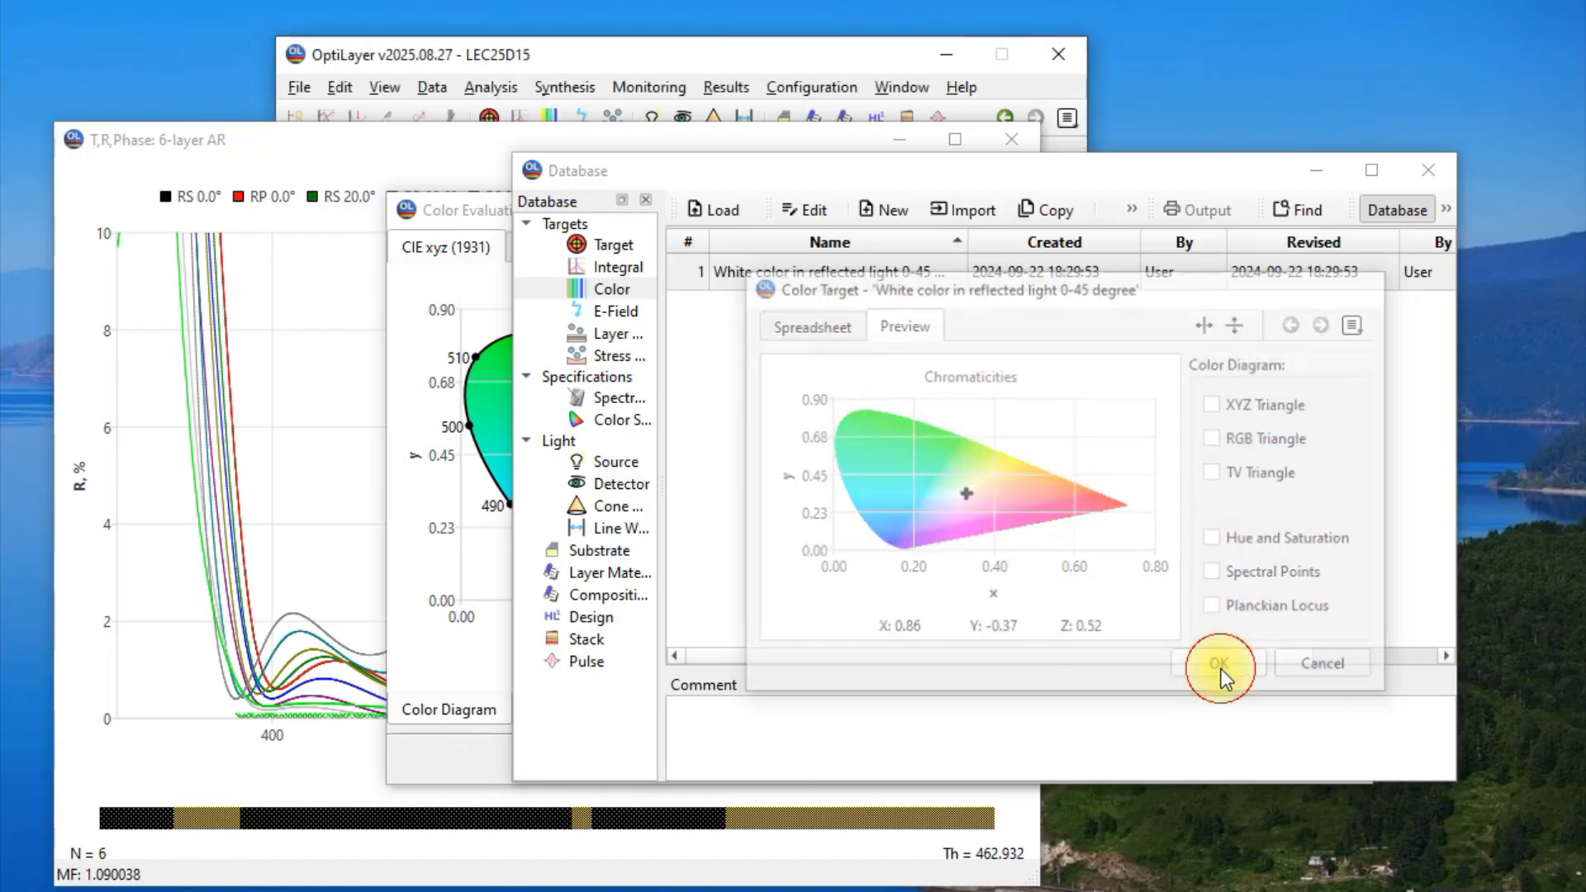
click(721, 211)
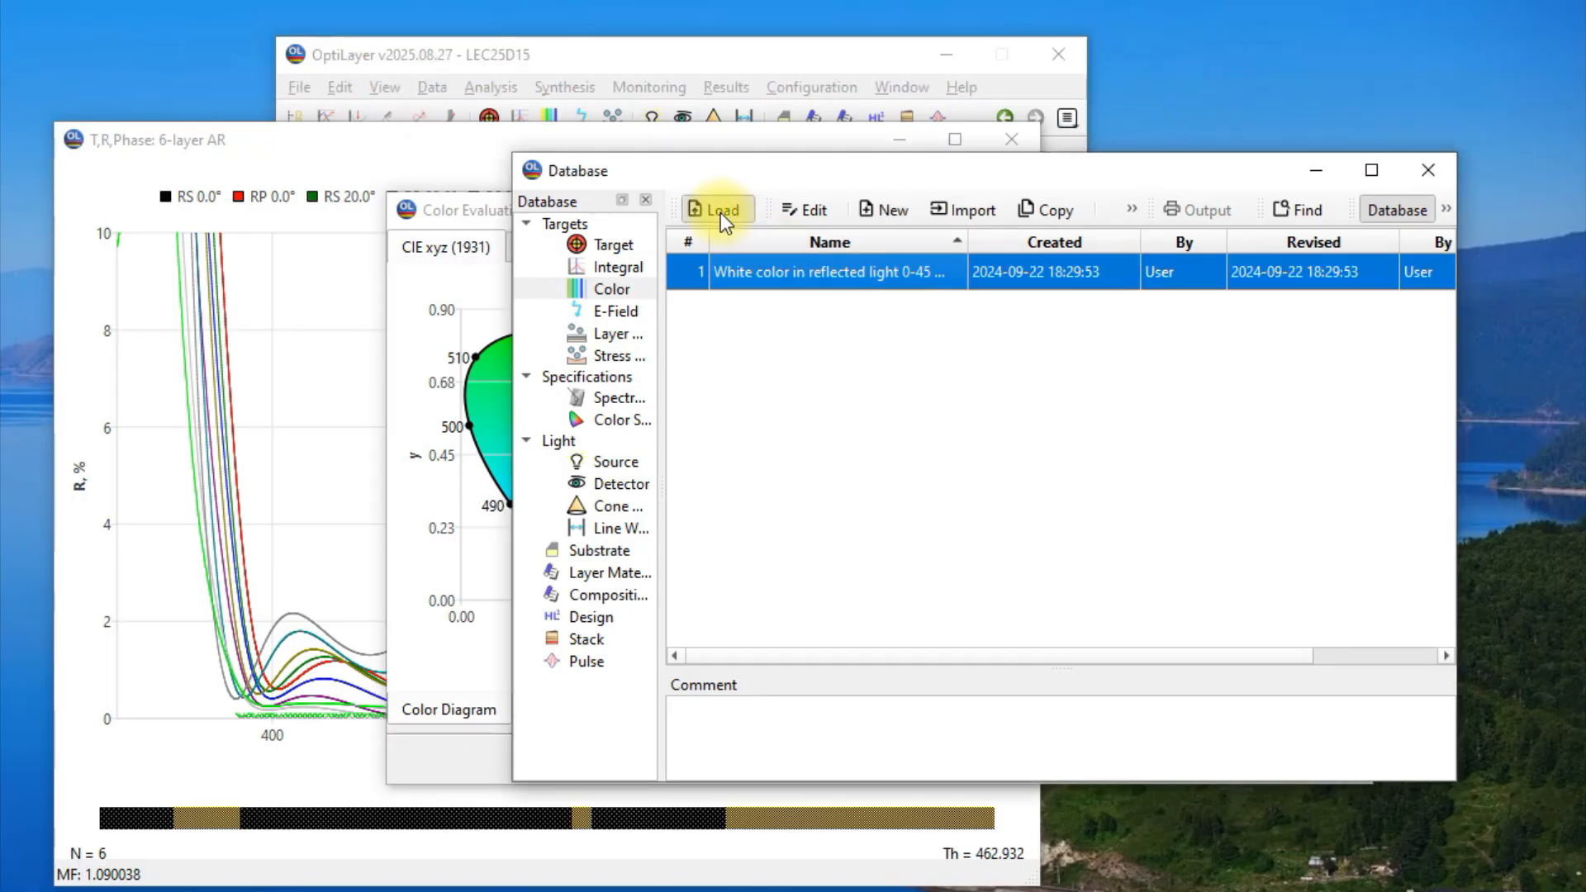
click(1315, 174)
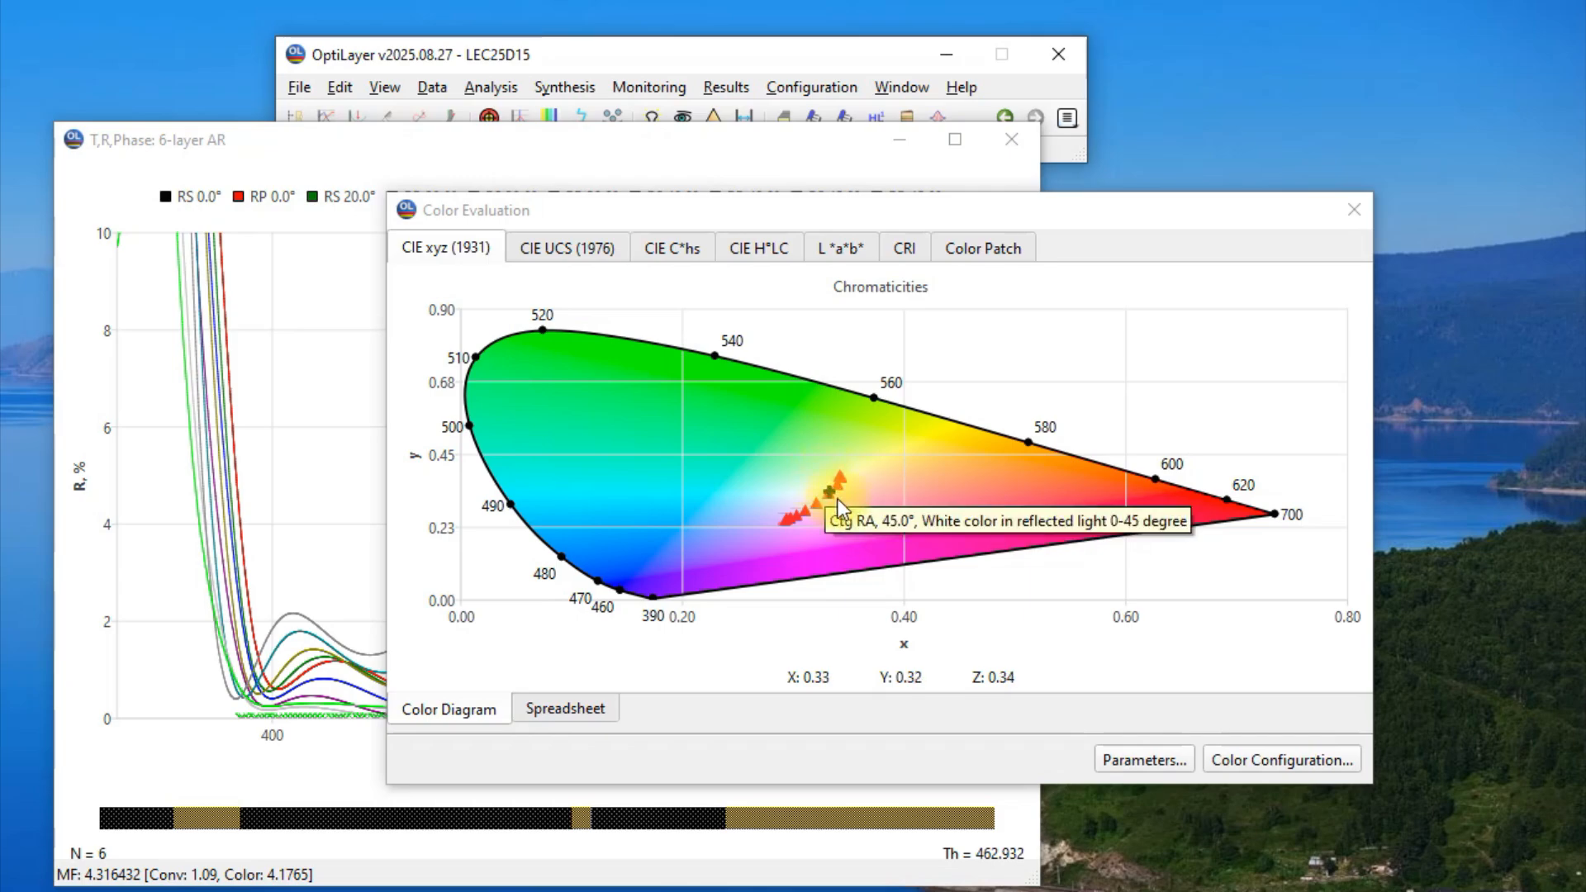
Start a Refinement of the 6-layer AR design and clear its list of earlier results.
click(565, 87)
click(582, 108)
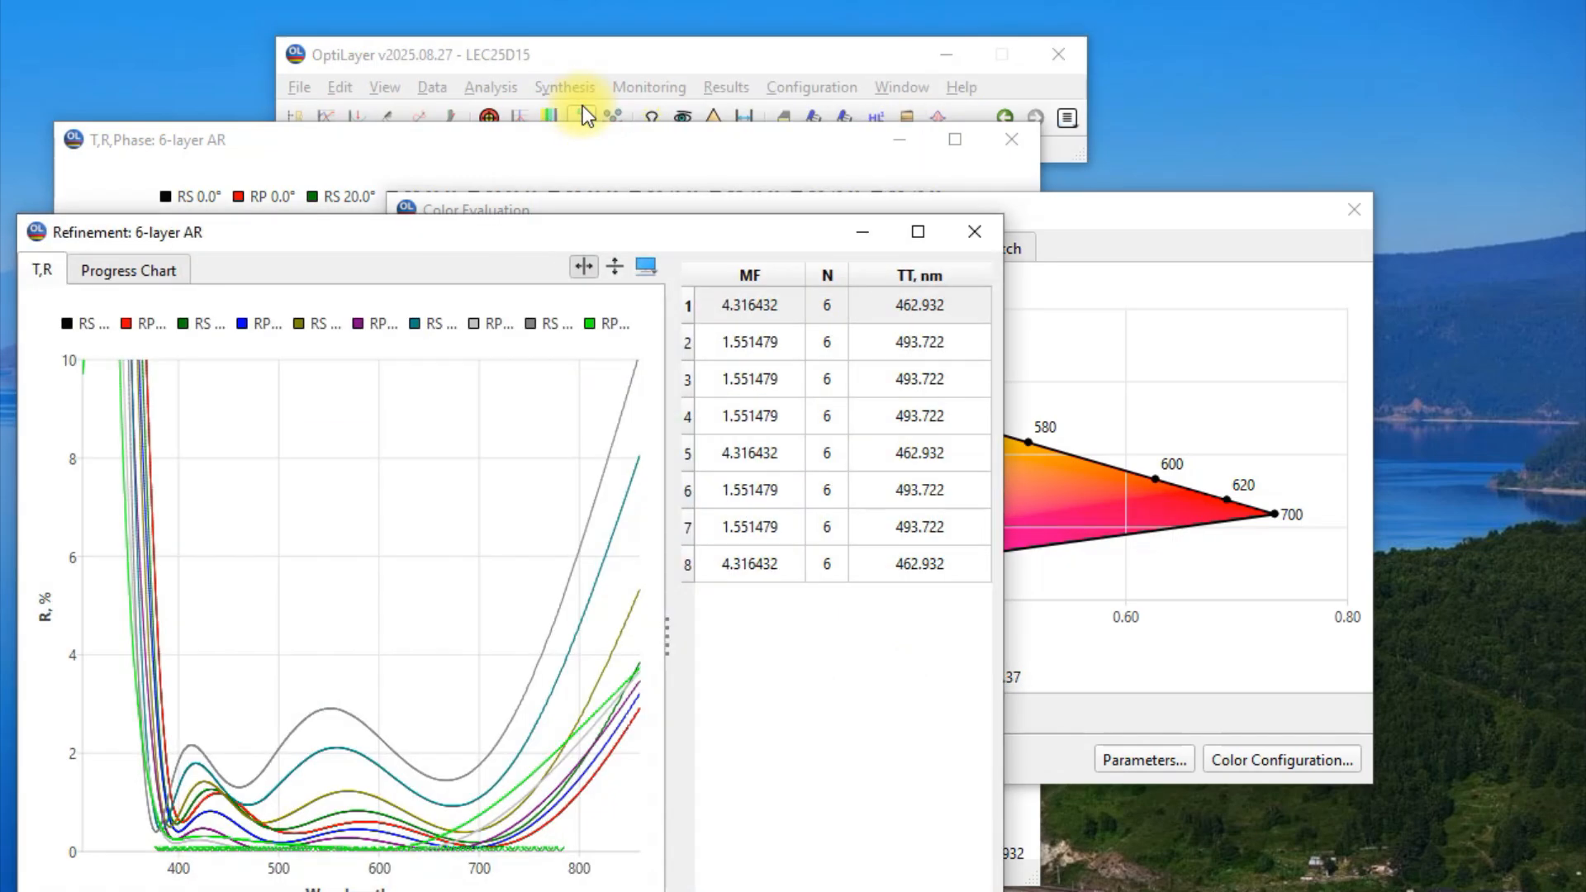
drag(576, 237, 736, 46)
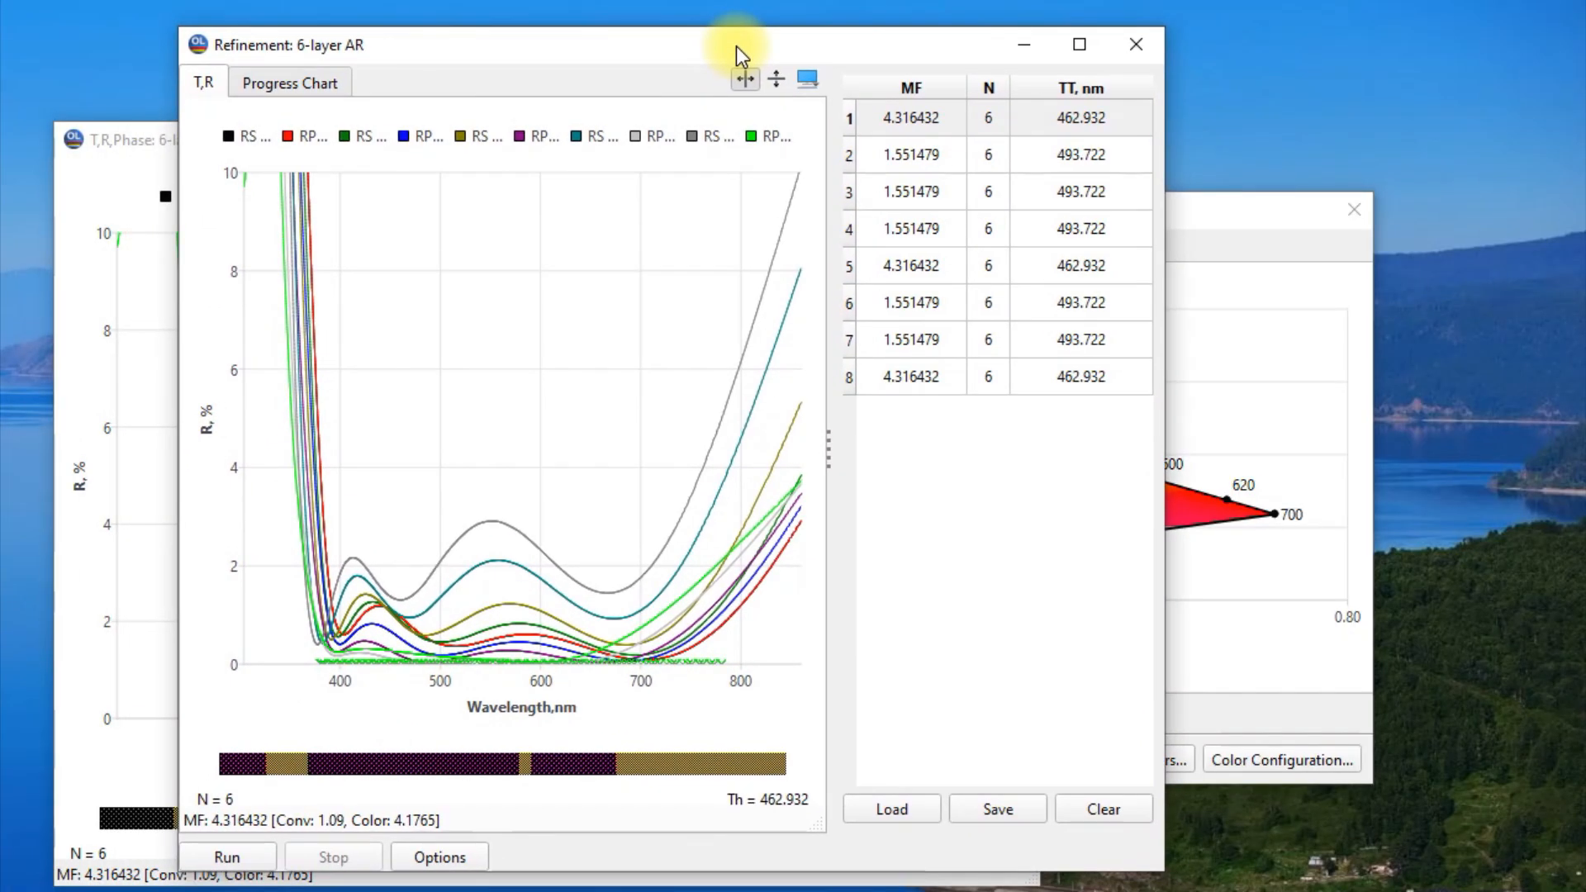
click(1099, 811)
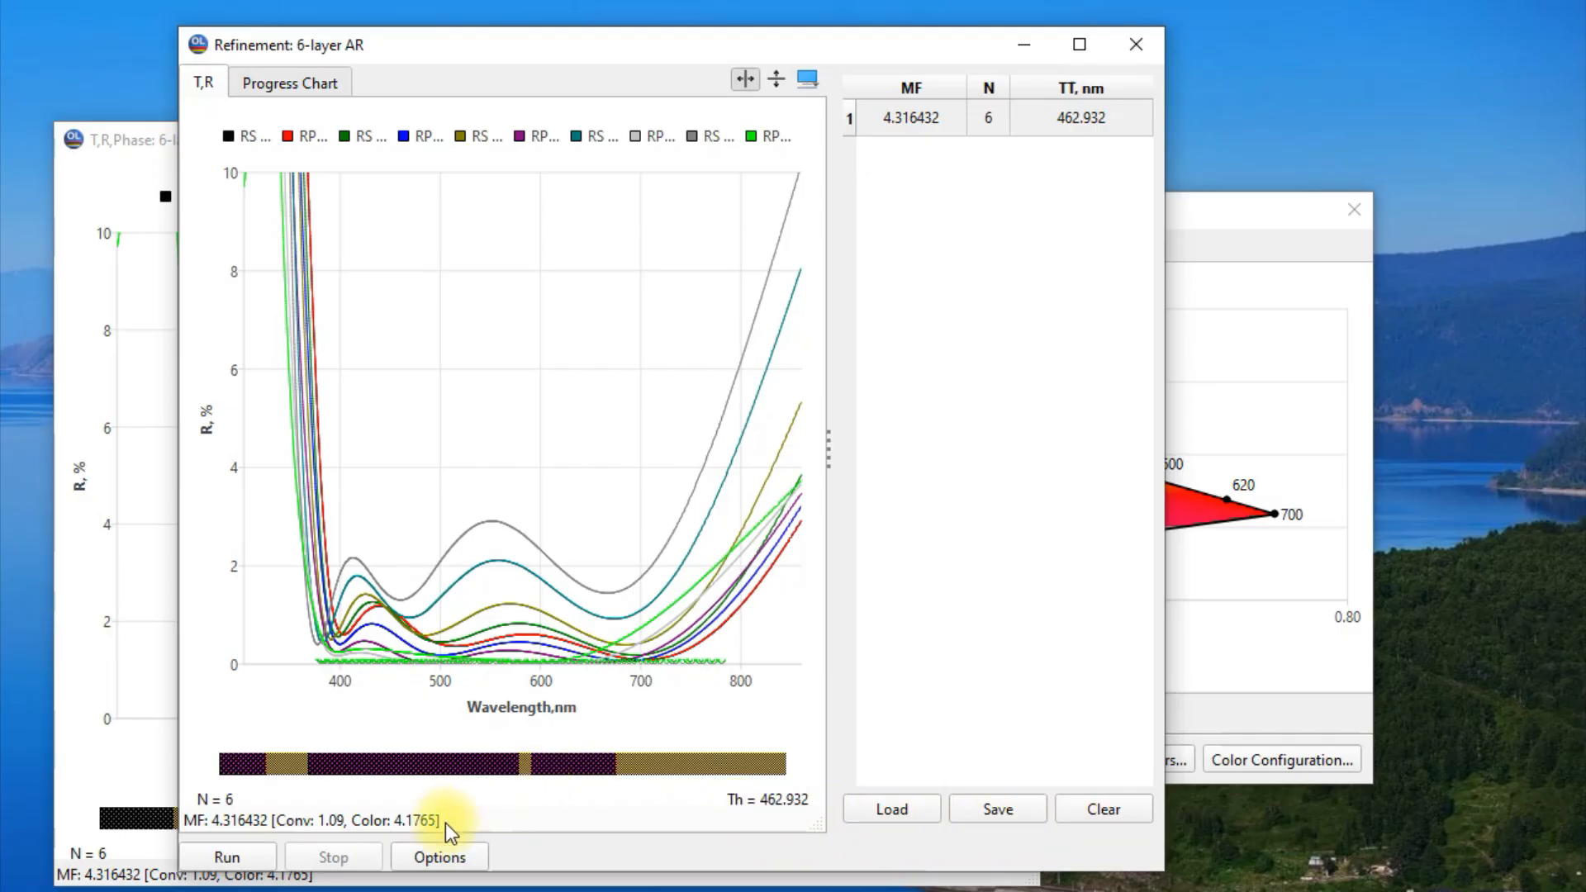
Run the refinement with the Sequential QP method and load the refined design.
click(439, 859)
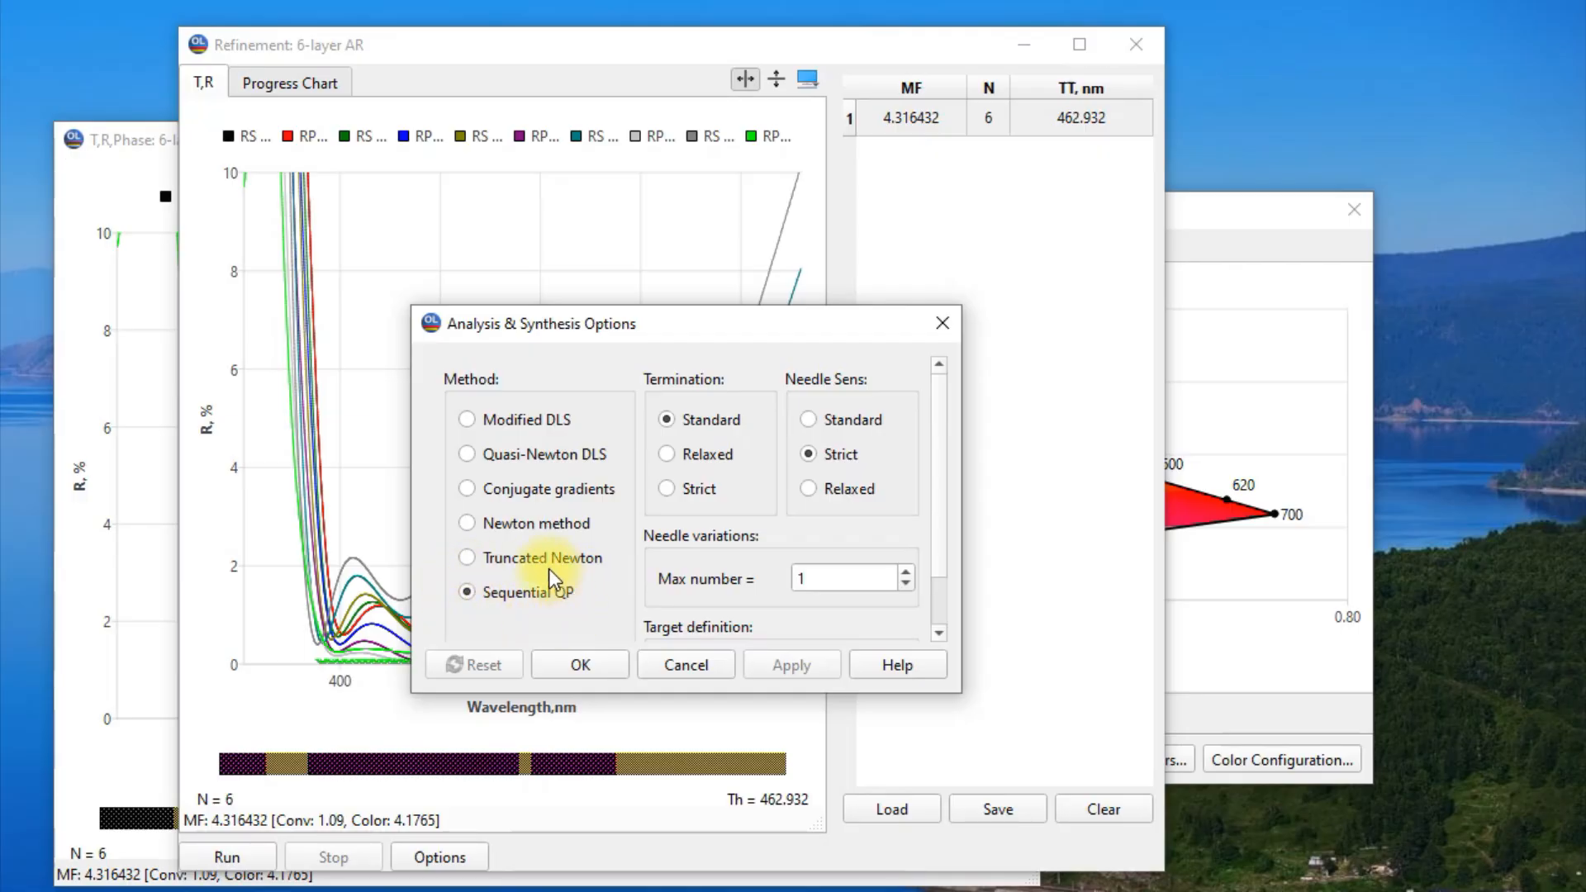
click(566, 665)
click(245, 855)
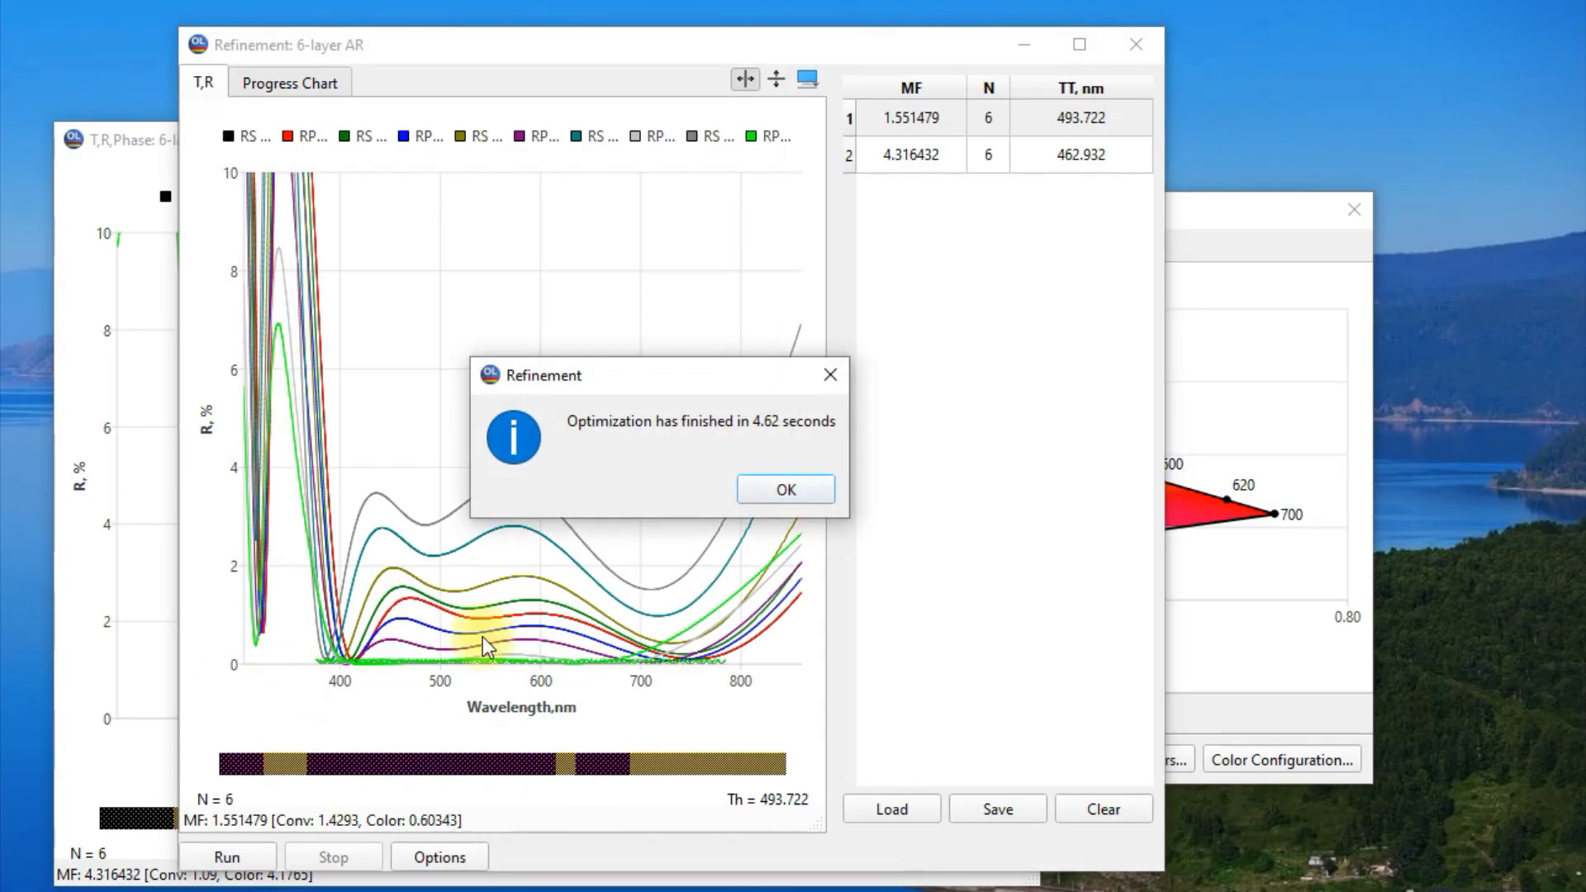
click(794, 493)
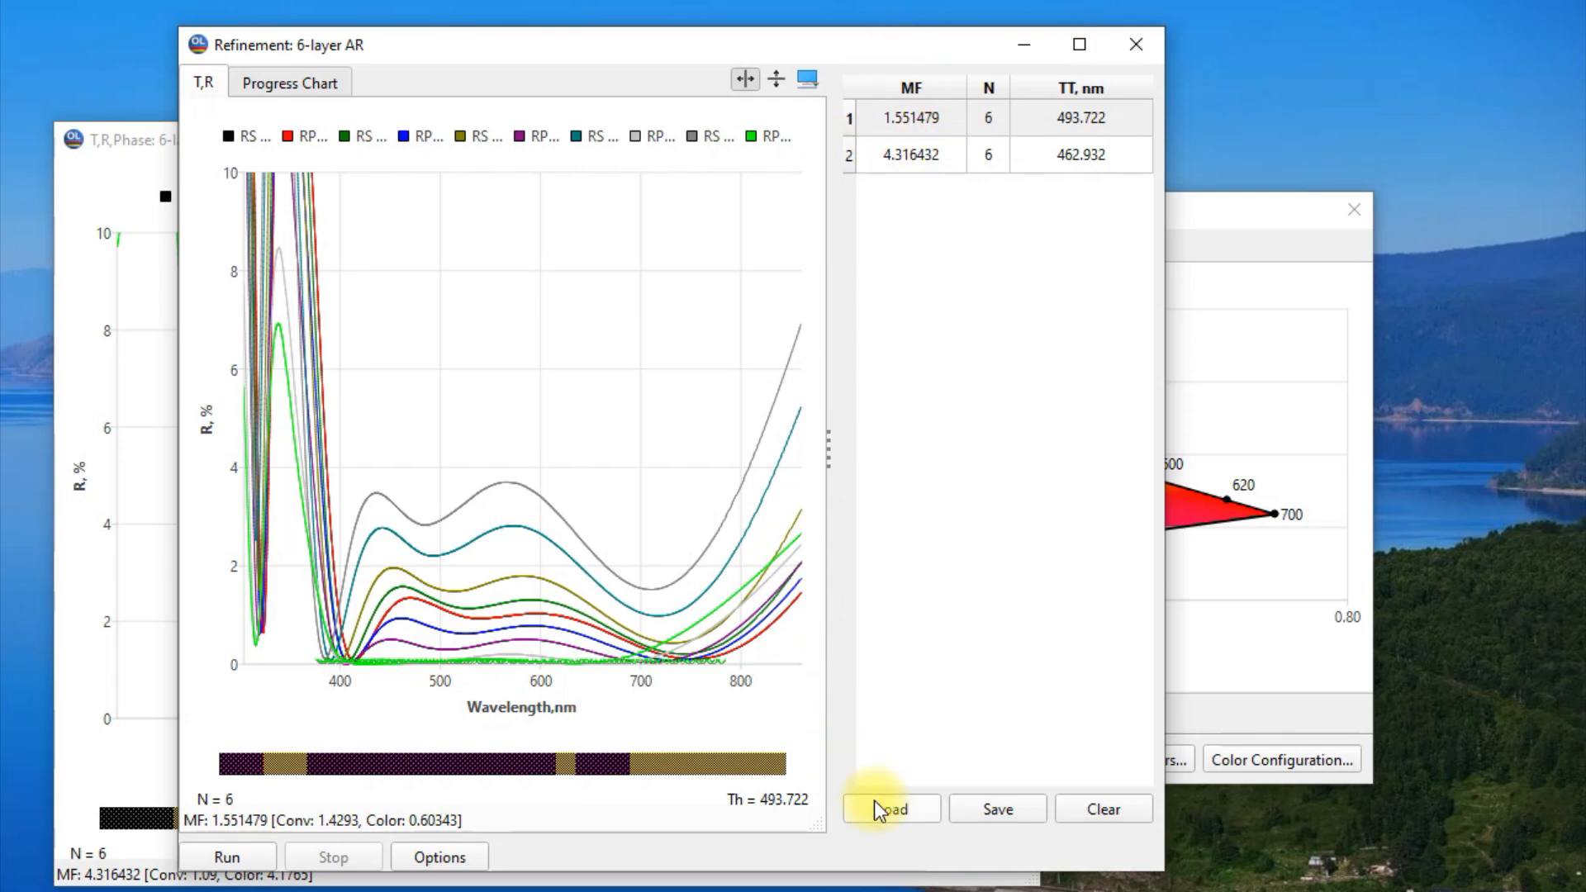
click(905, 813)
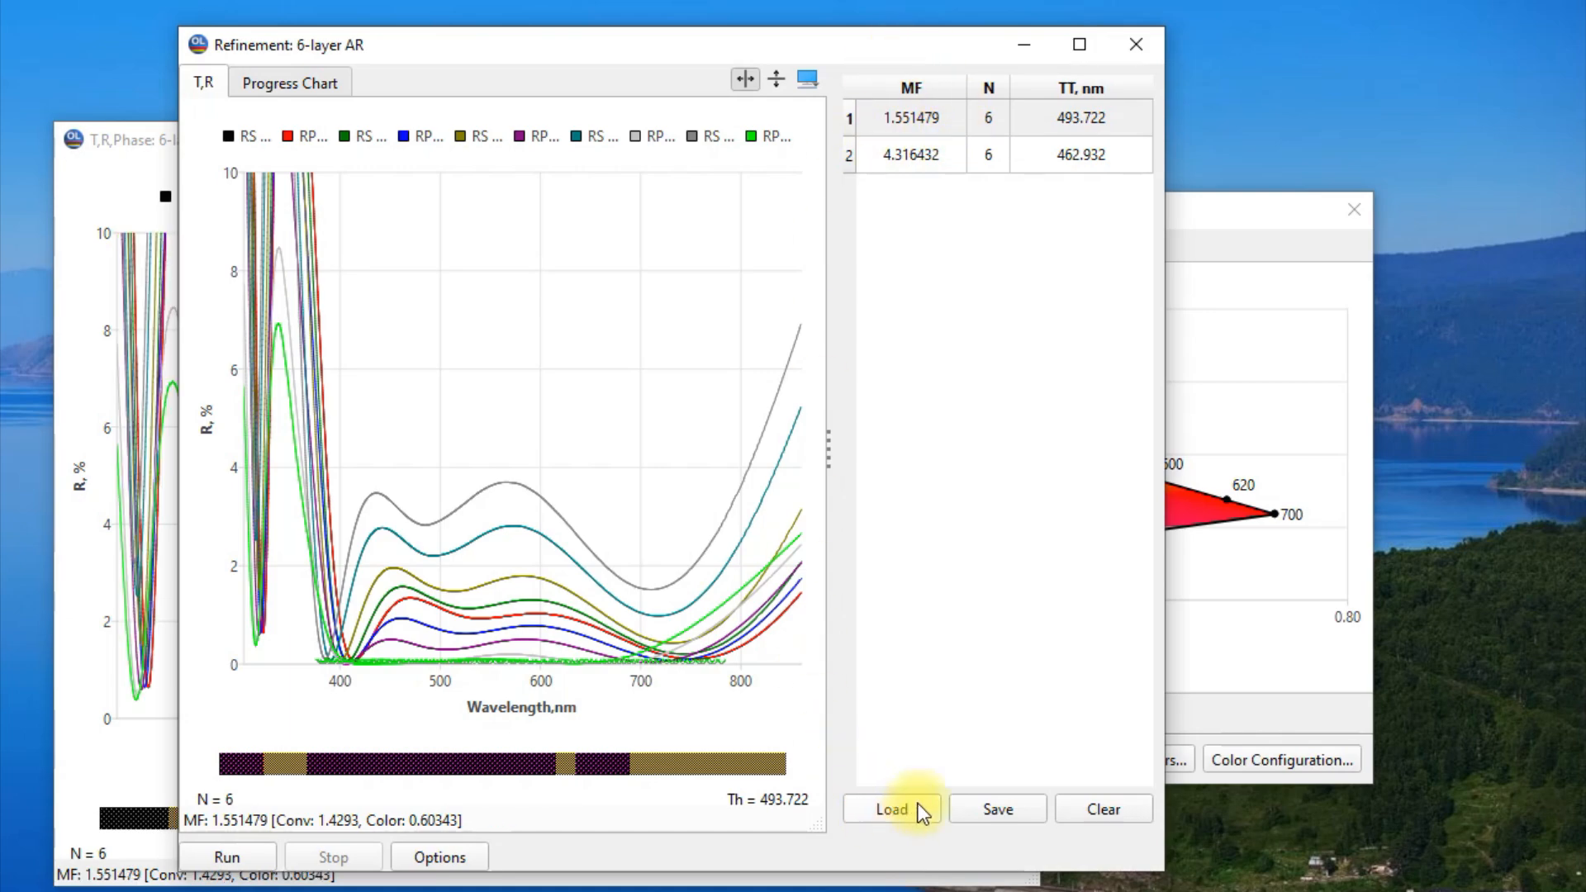
Compare the refined design's color points with the white target in the color diagram and view its reflectance curves.
click(1232, 206)
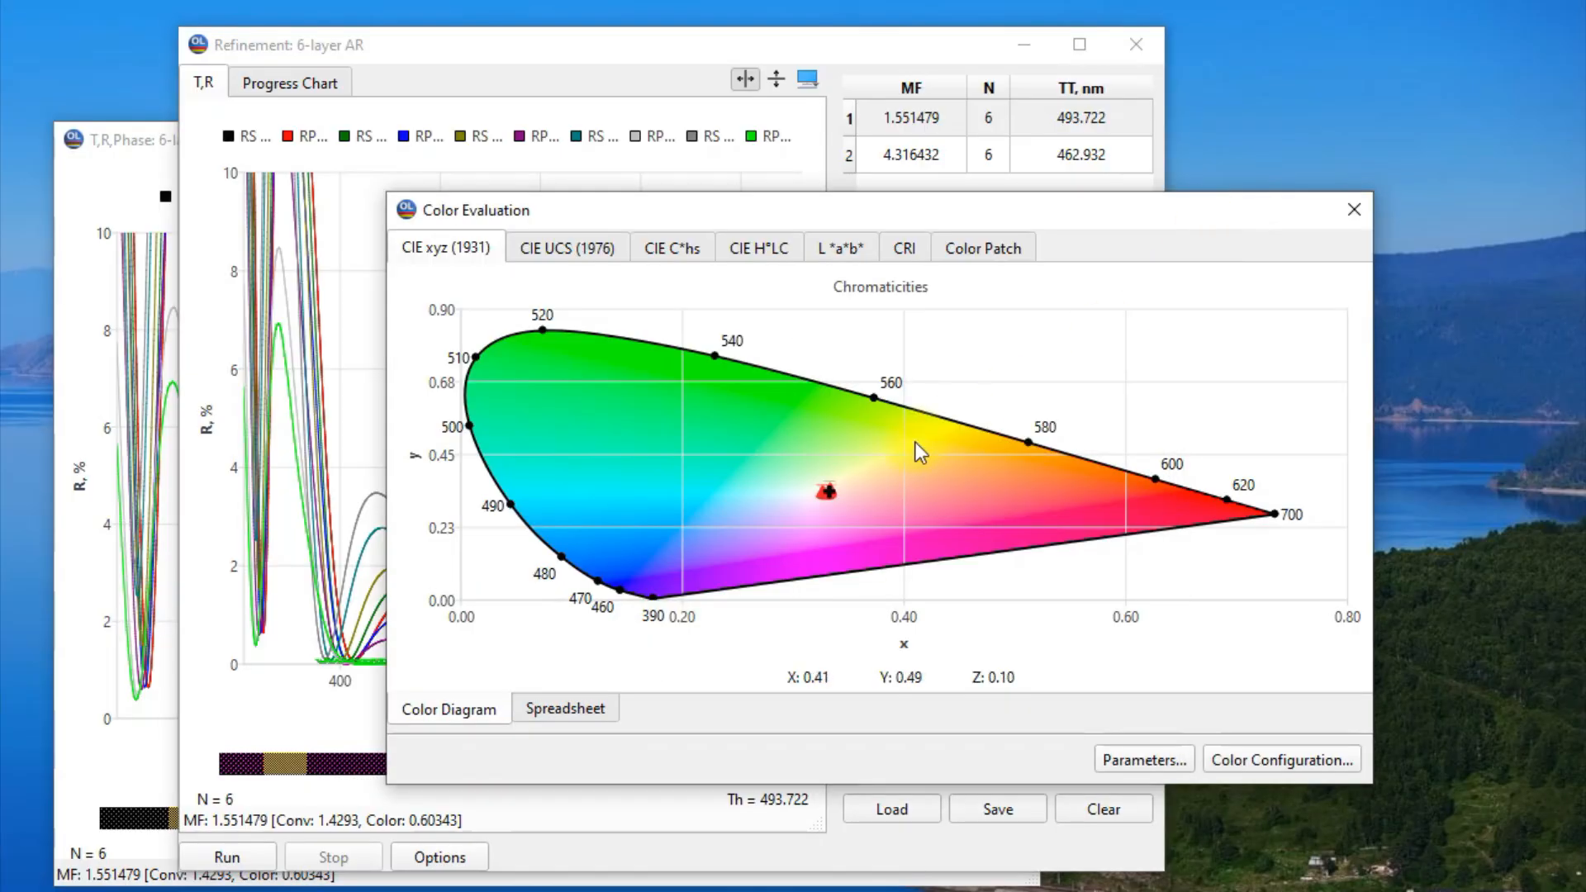
drag(800, 459, 861, 522)
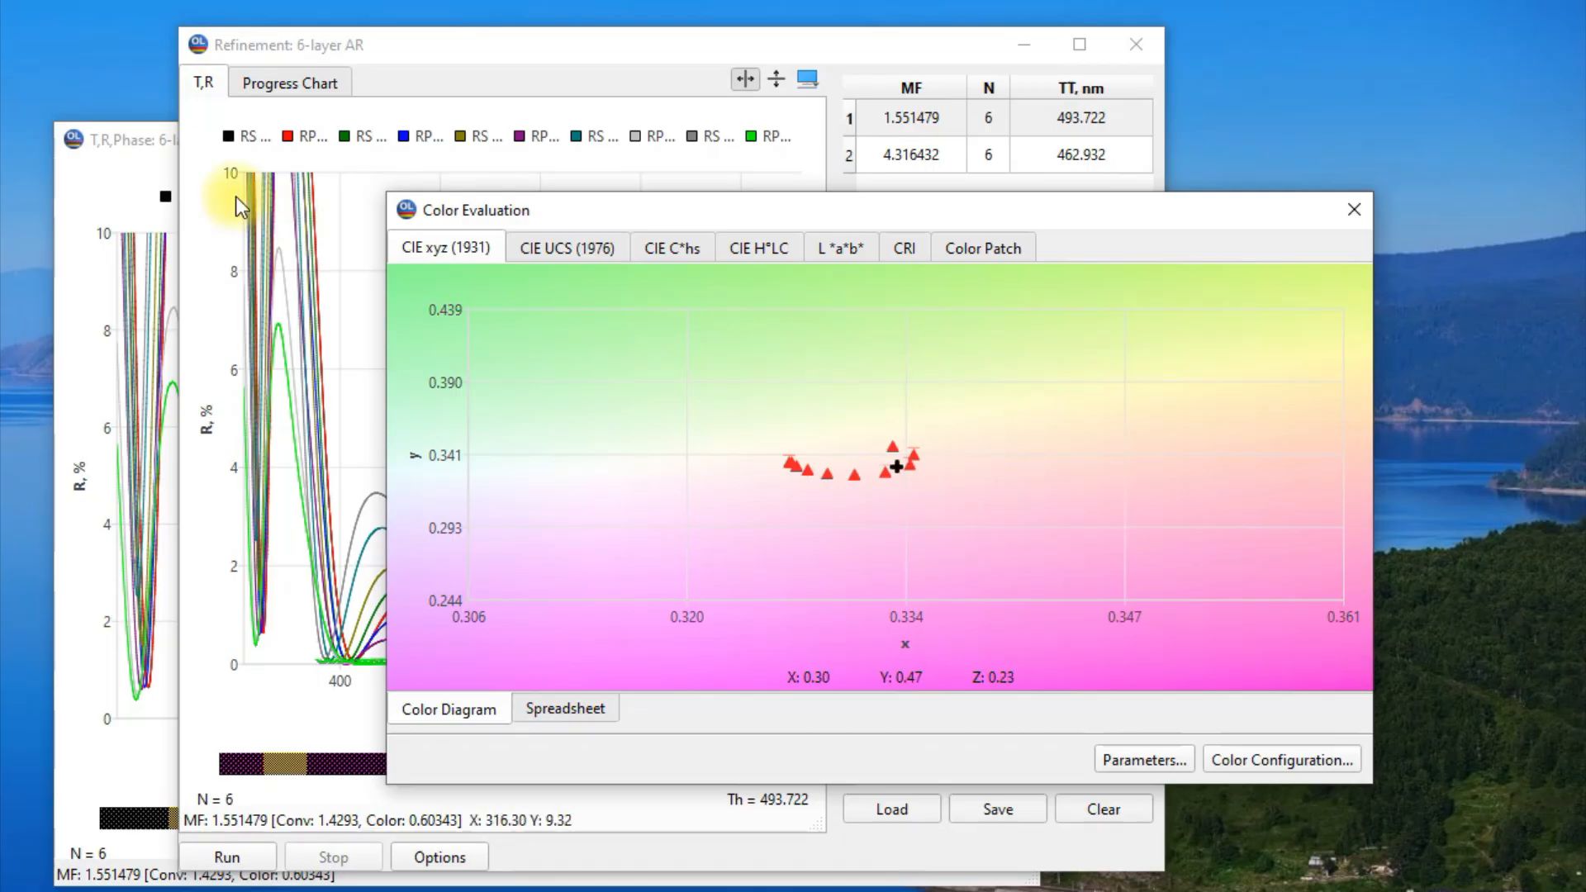
click(151, 156)
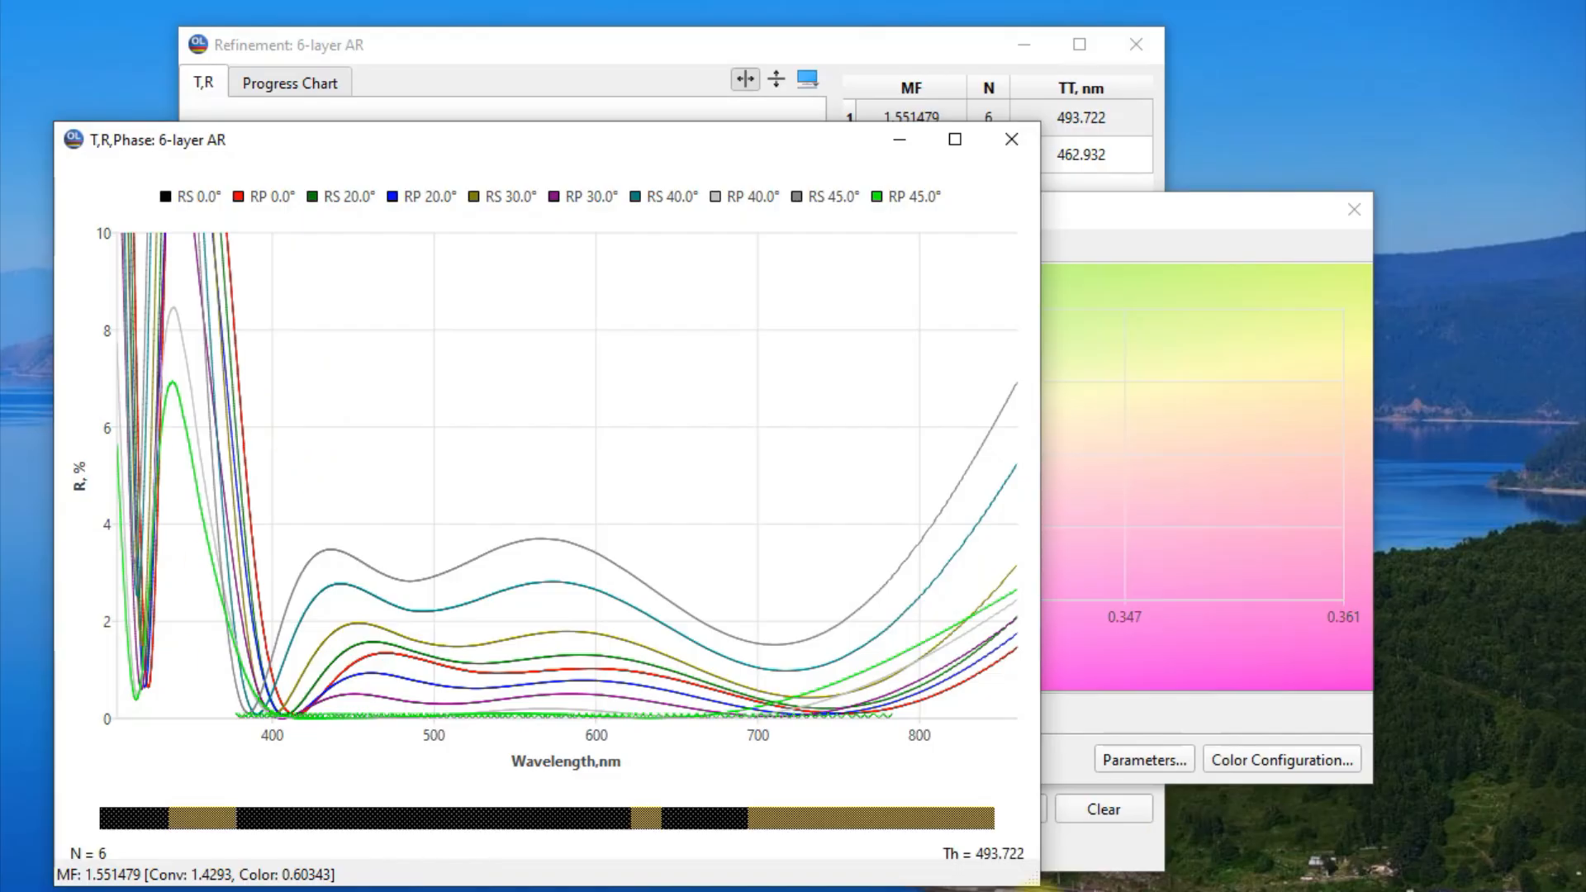
Open General Information beside the reflectance plot, show the weights of Target and Color Target, and select the Color Target weight.
click(1147, 850)
drag(946, 43, 1287, 57)
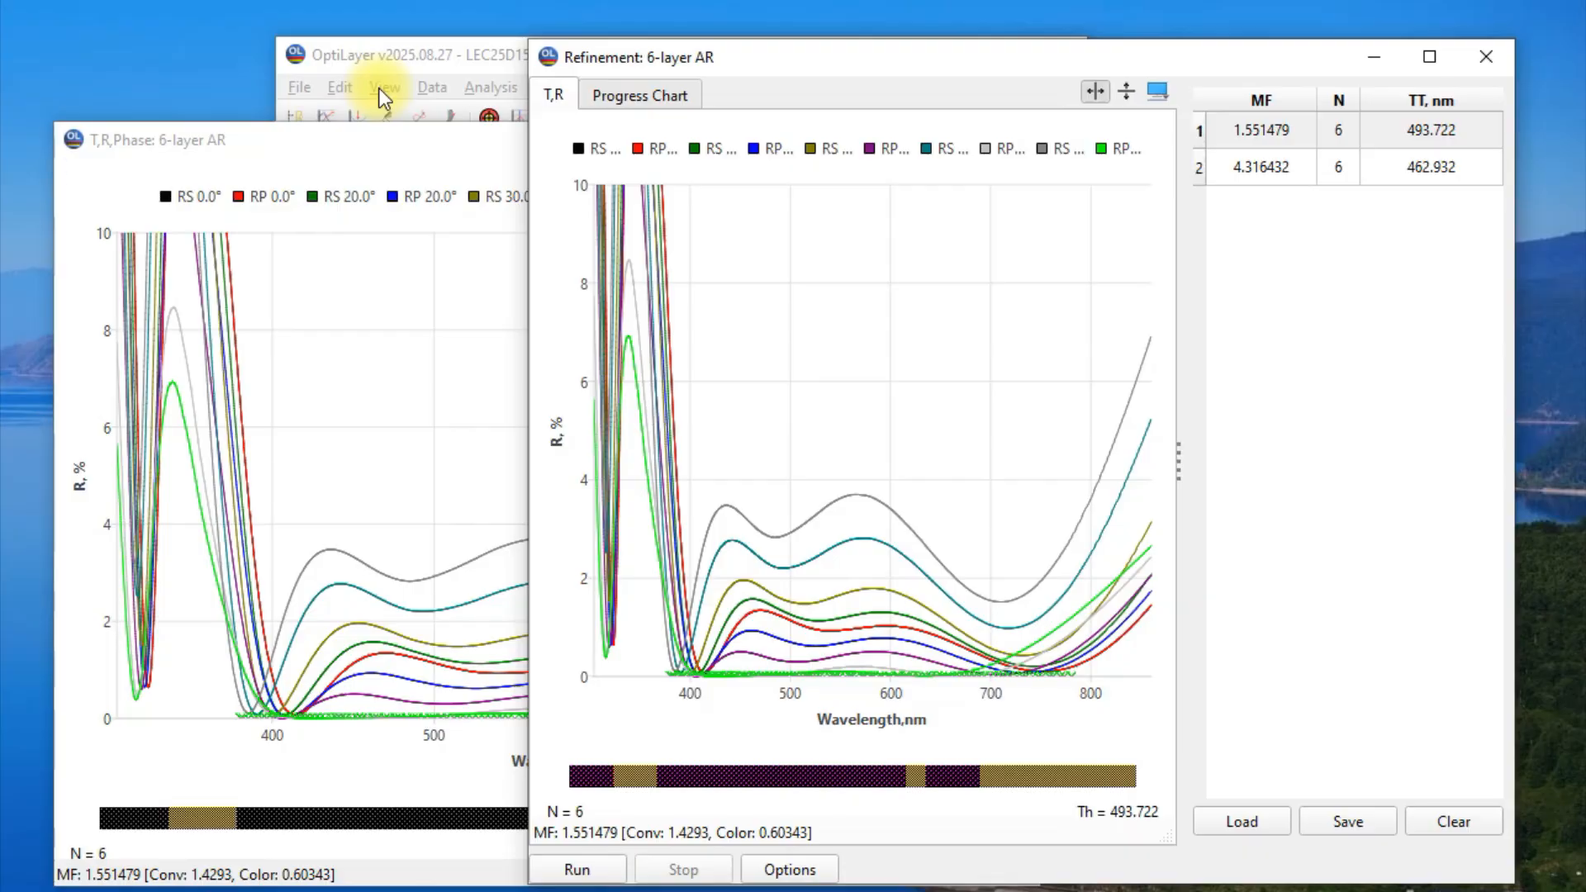
click(365, 151)
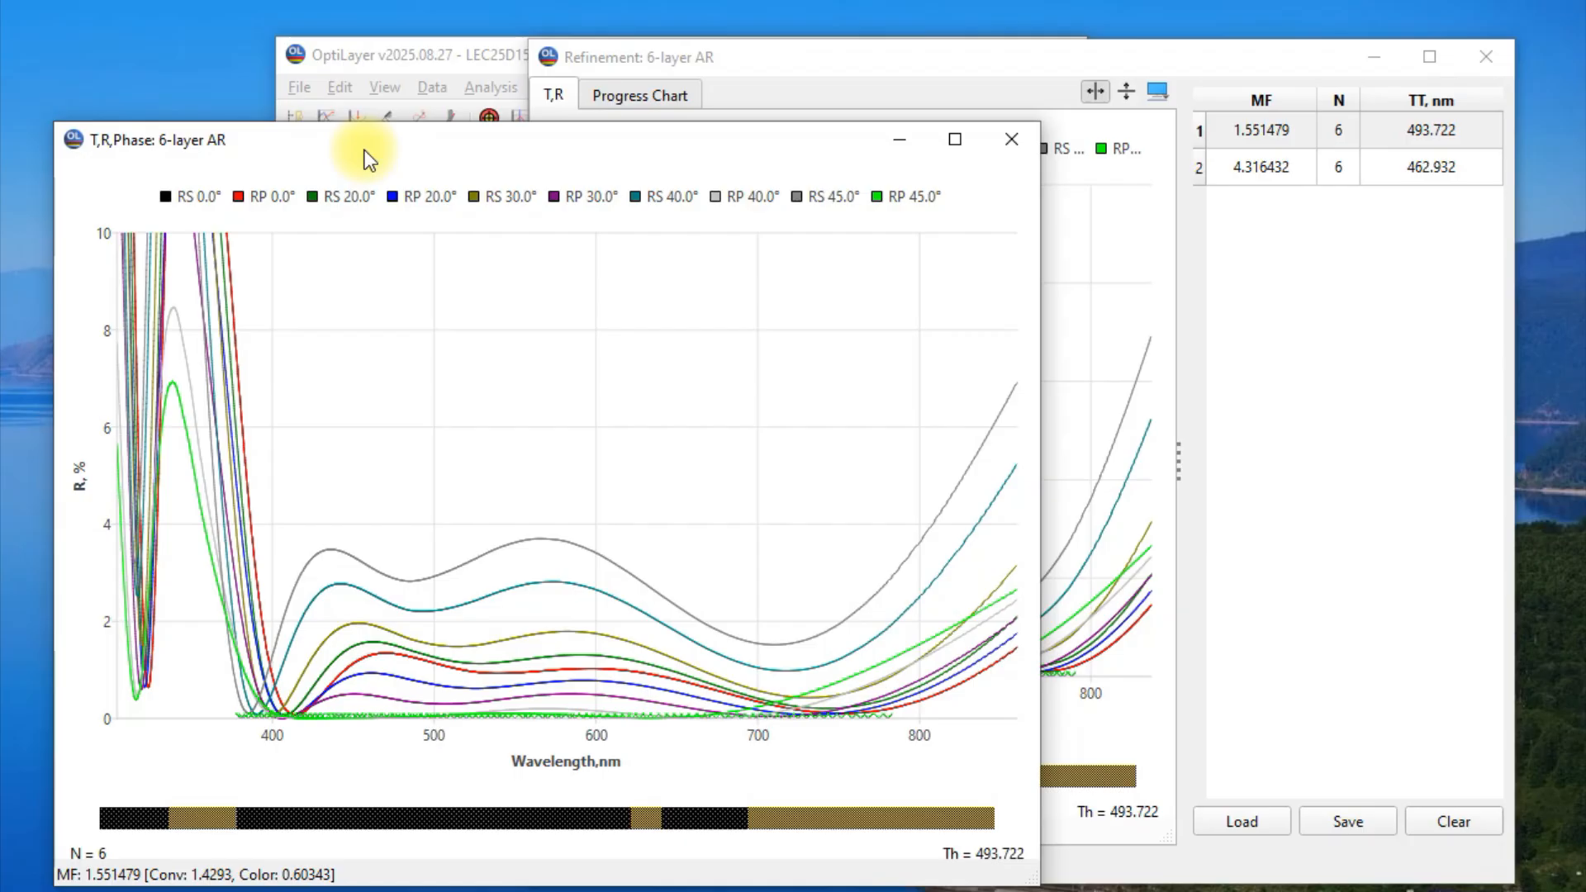
click(385, 86)
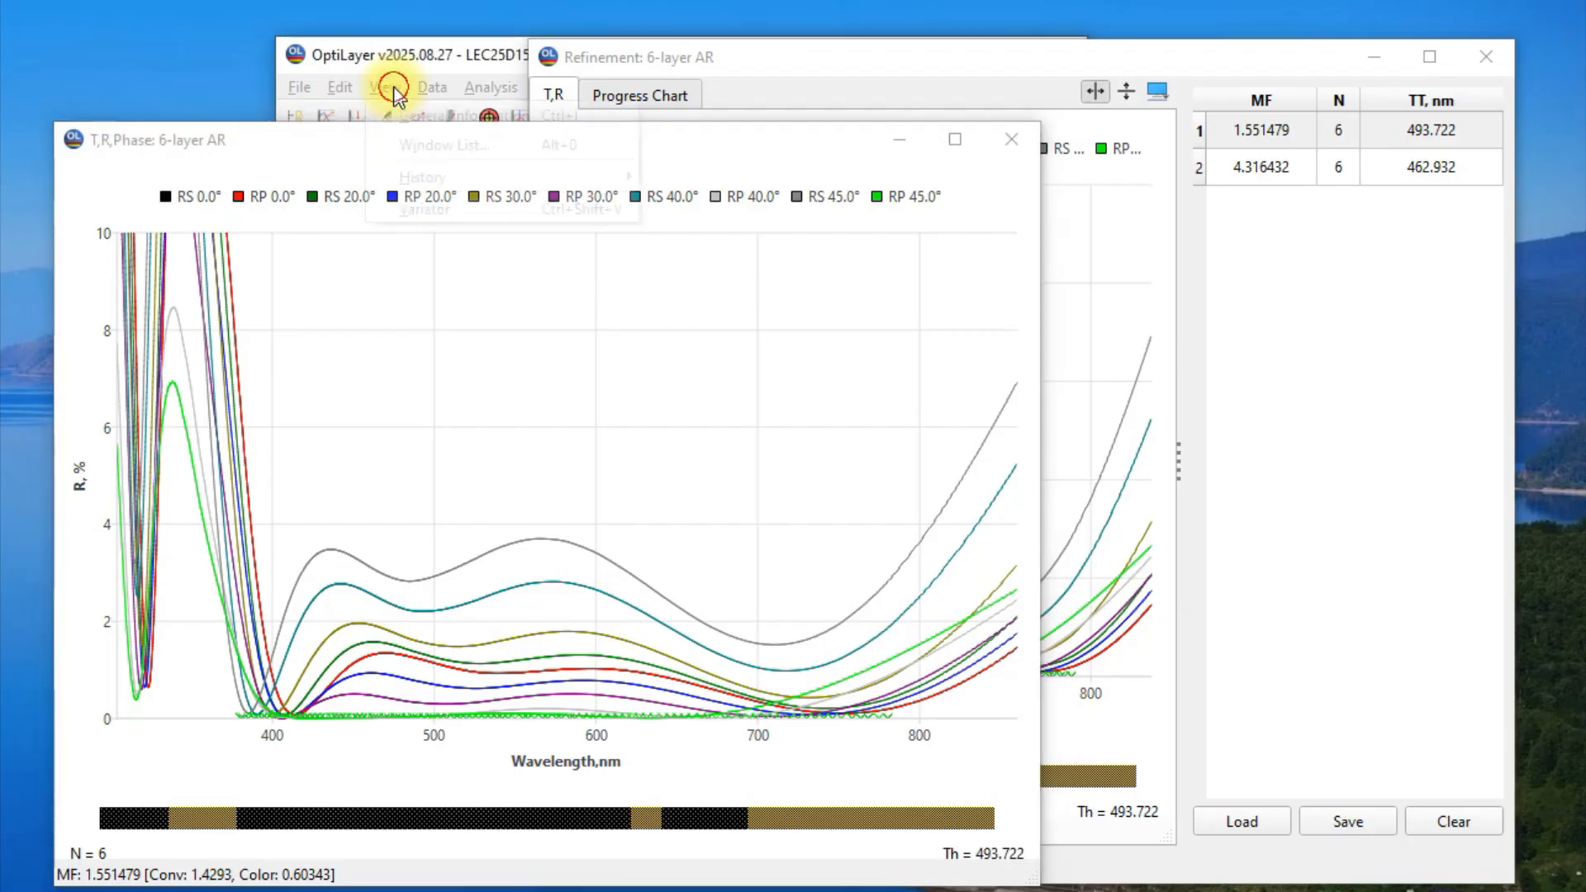
click(415, 117)
drag(342, 126, 1302, 129)
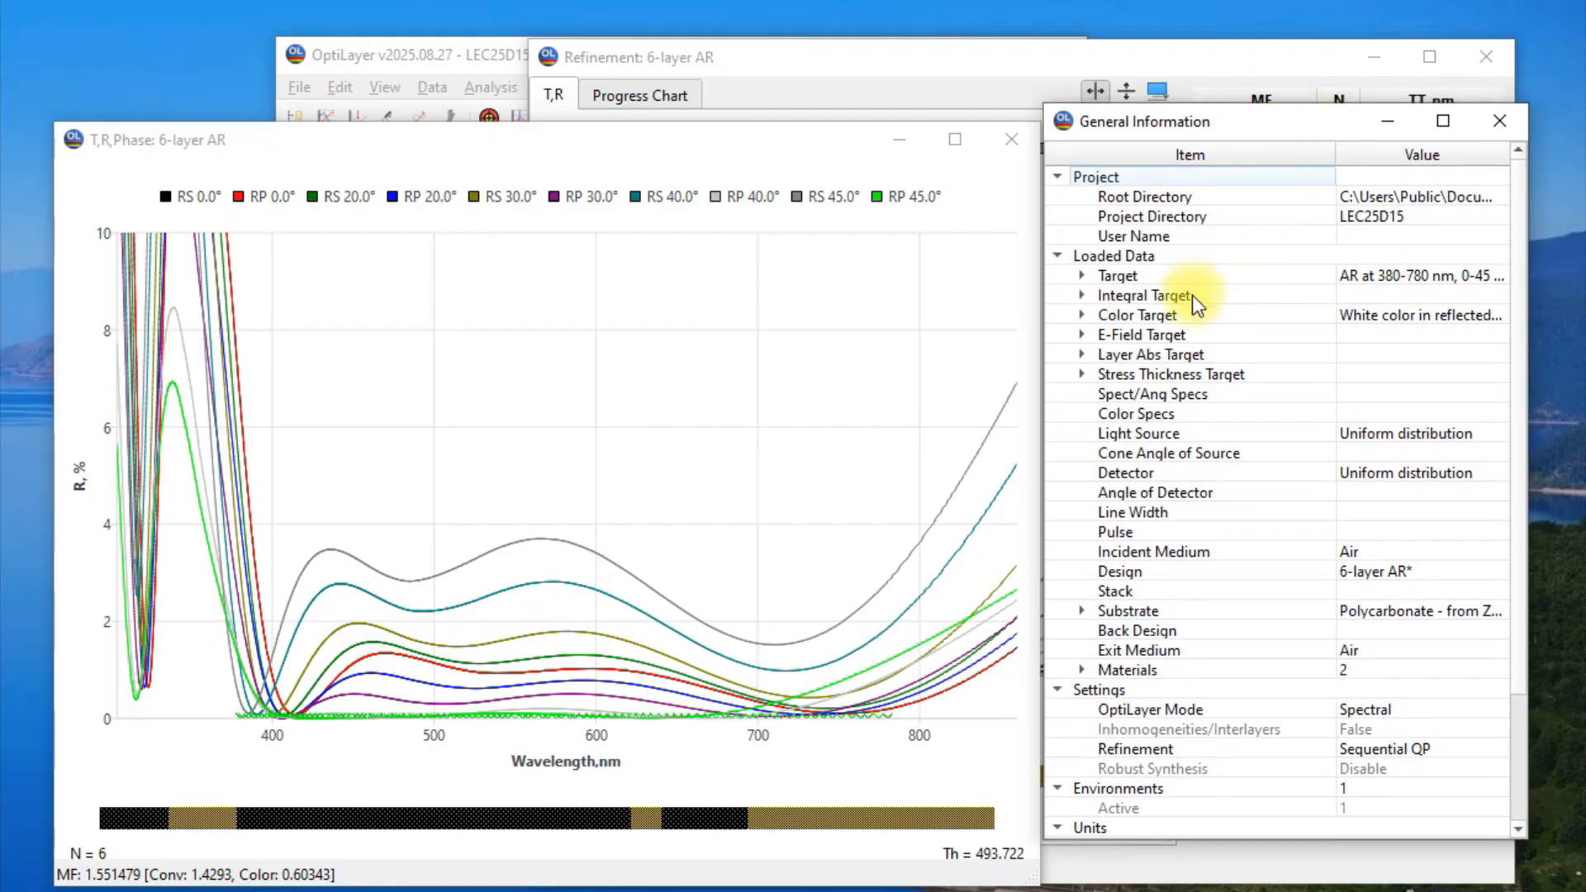
click(1082, 276)
click(1162, 299)
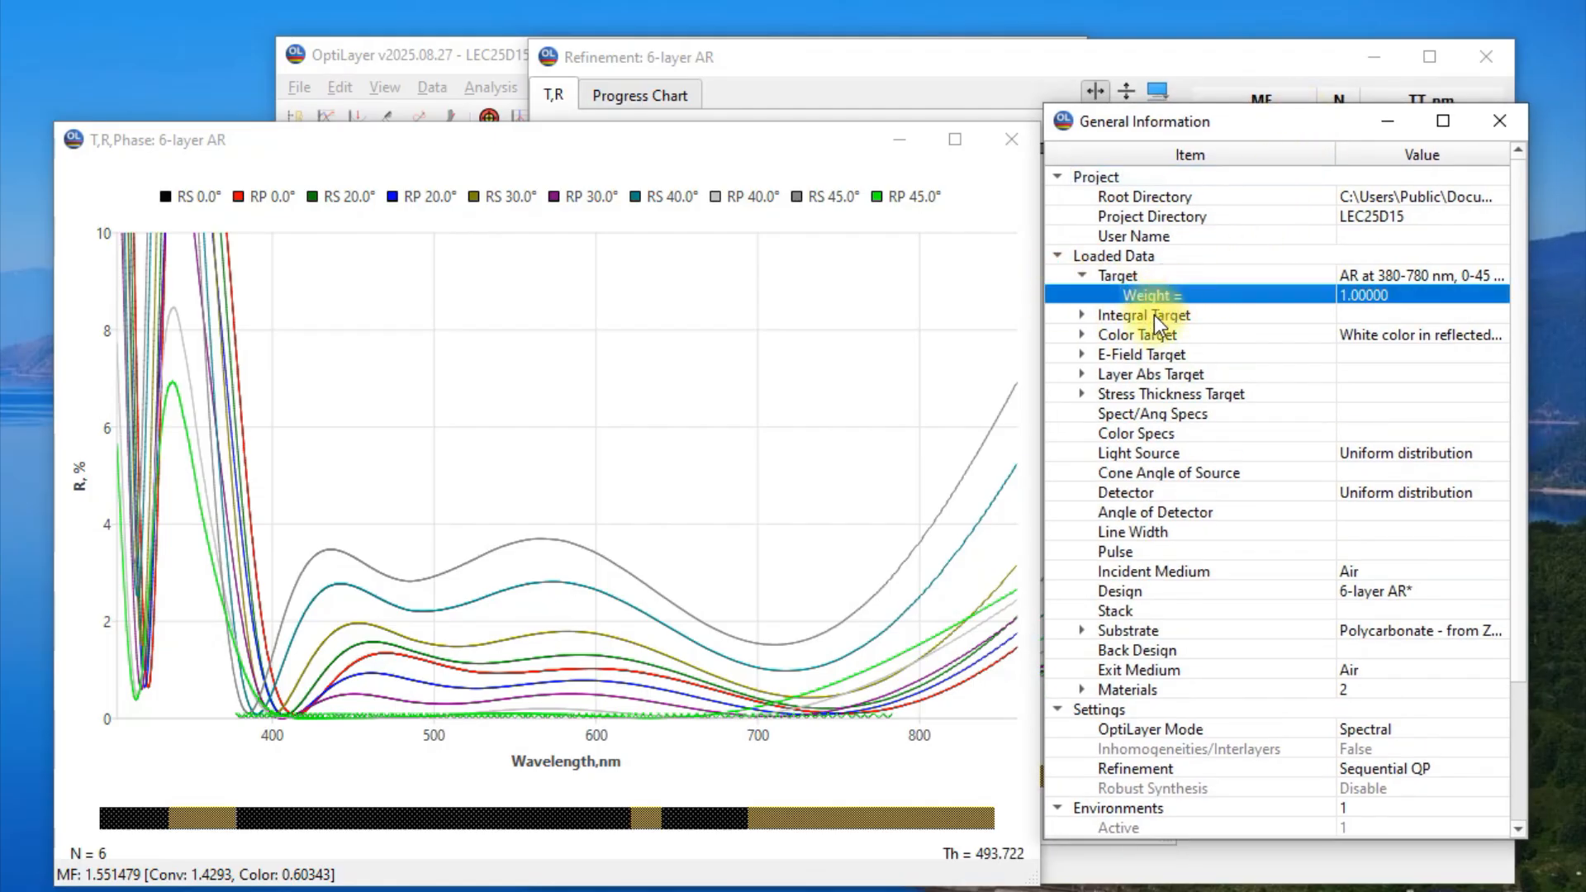
click(1082, 335)
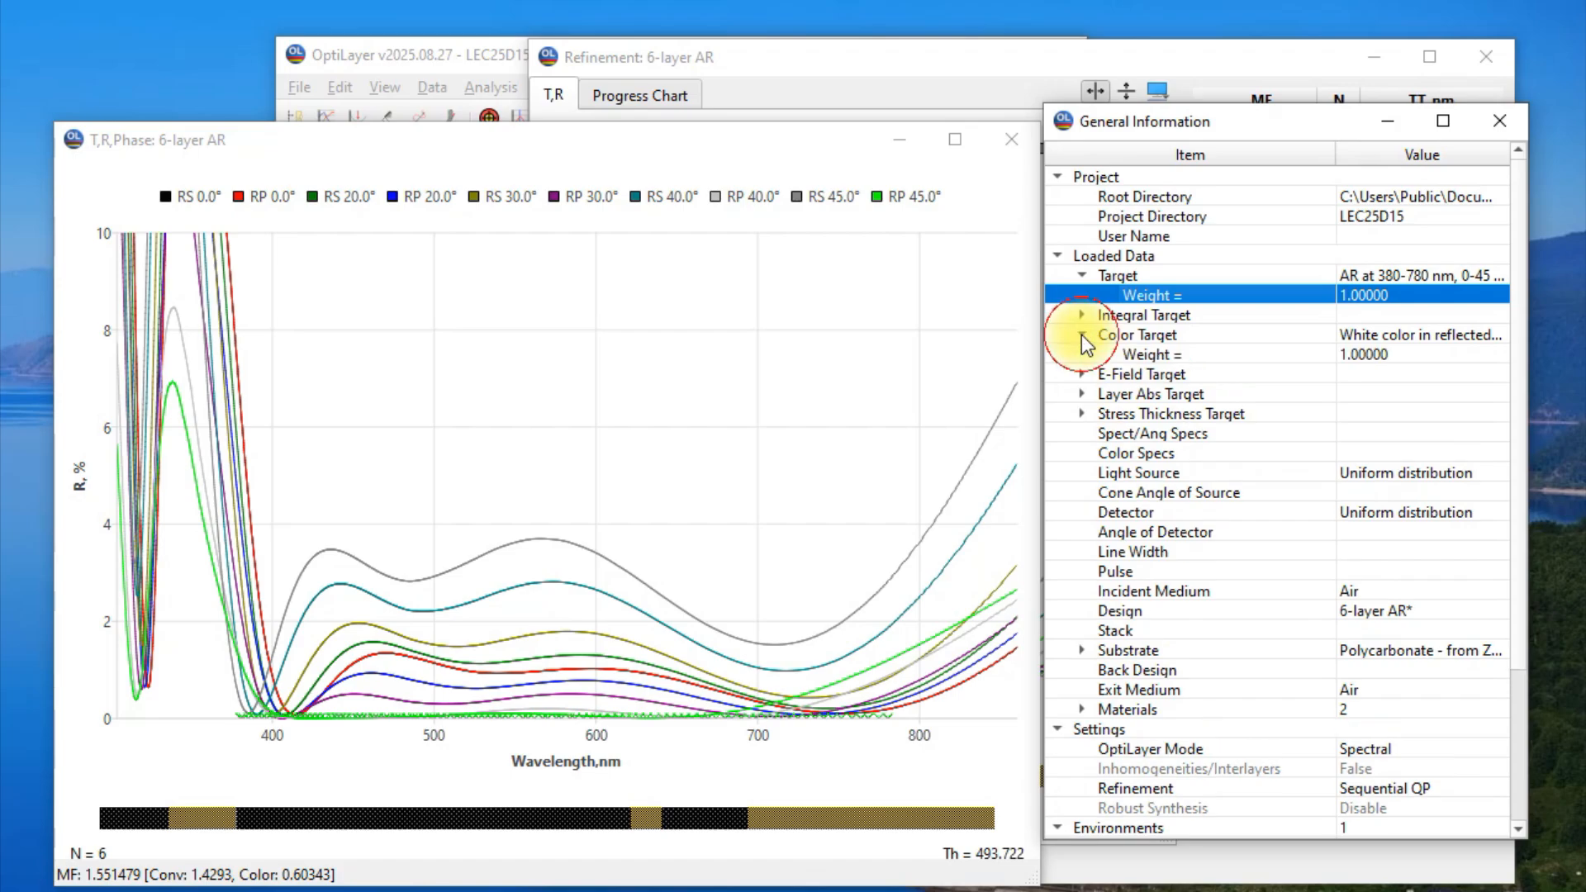
click(1173, 353)
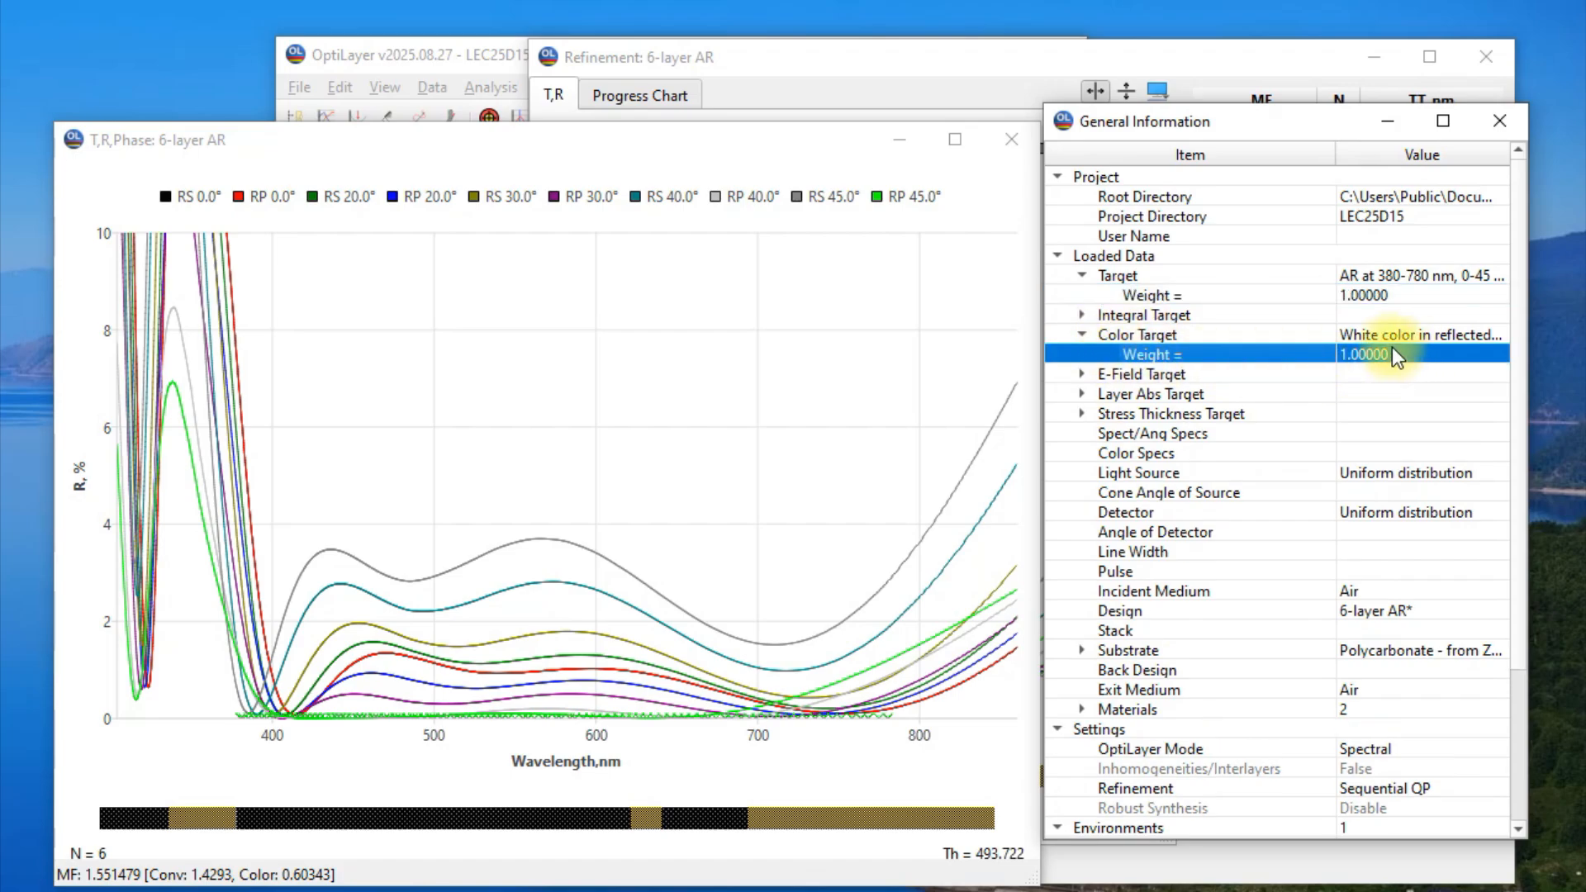